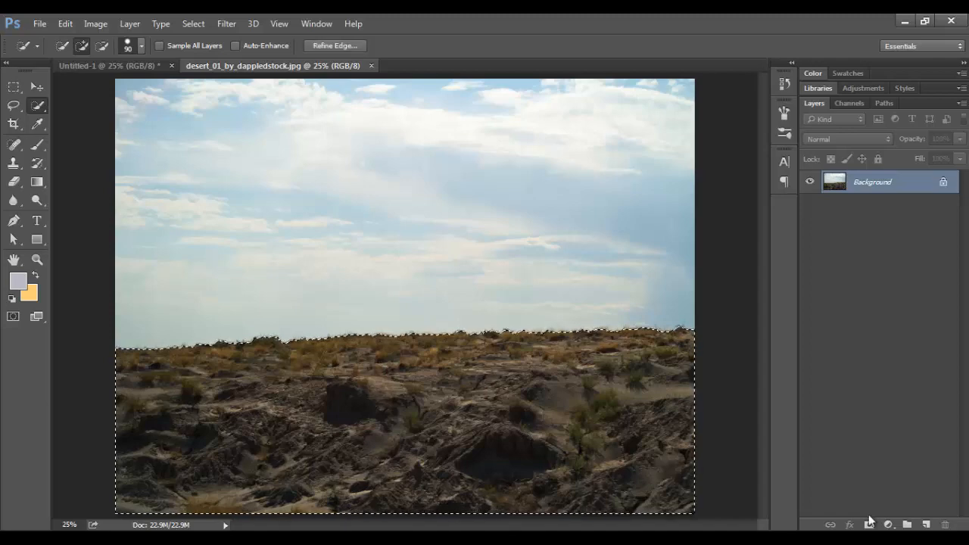
# Mask the desert image to the selected ground and refine the mask with Smart Radius, 9.9 px radius, smooth 3, feather 2.4 px and an inward edge shift.
pyautogui.click(869, 525)
pyautogui.scroll(-1, 613, 346)
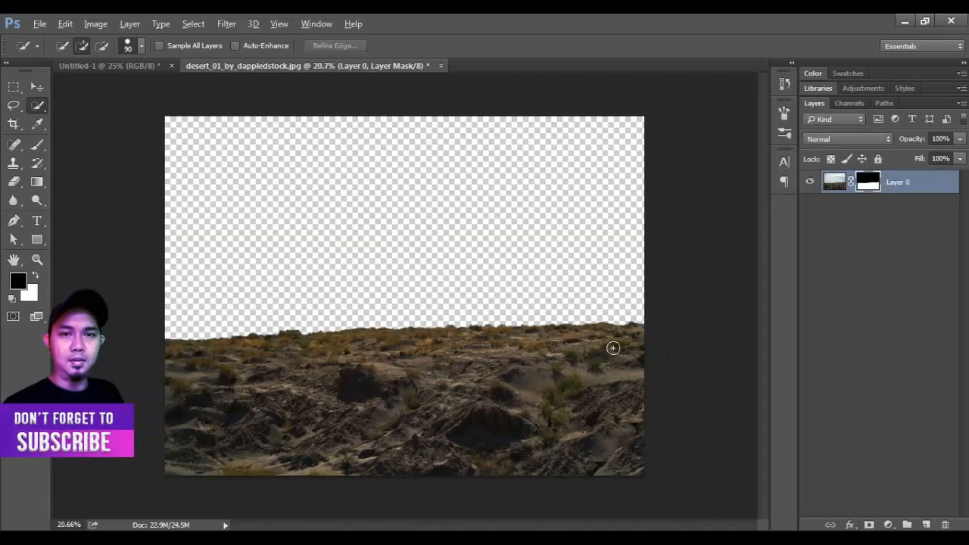
pyautogui.rightClick(869, 181)
pyautogui.click(841, 306)
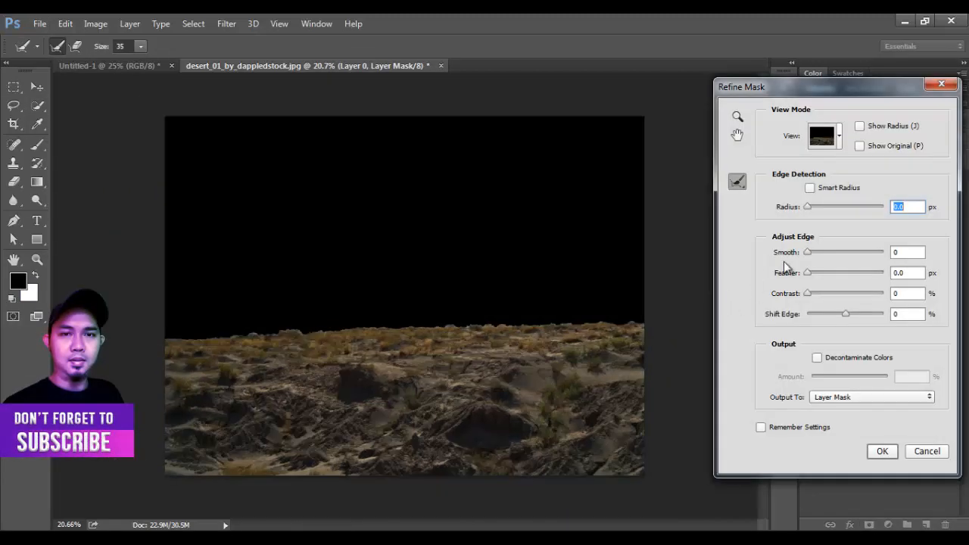
pyautogui.click(815, 189)
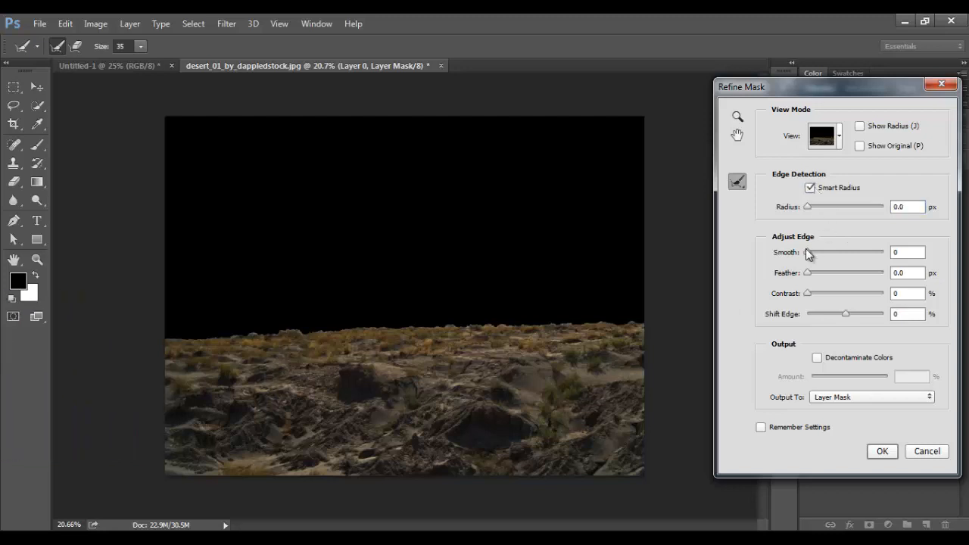
pyautogui.moveTo(821, 207); pyautogui.dragTo(838, 209)
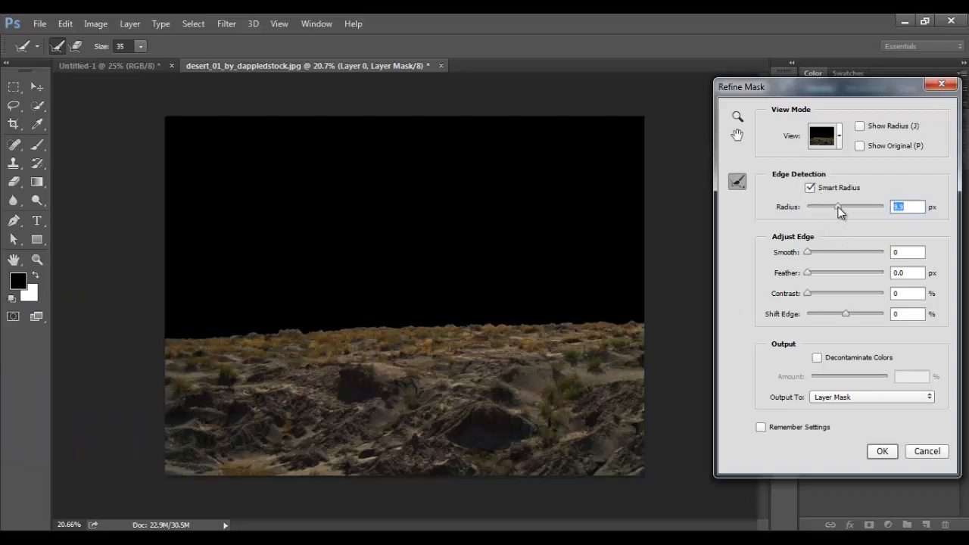
pyautogui.click(816, 274)
pyautogui.moveTo(846, 314); pyautogui.dragTo(833, 315)
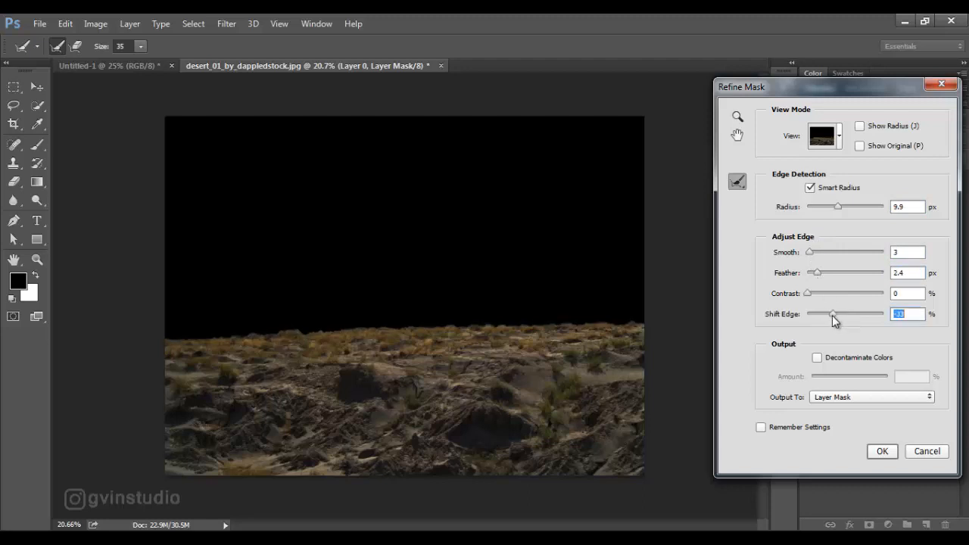
pyautogui.click(887, 454)
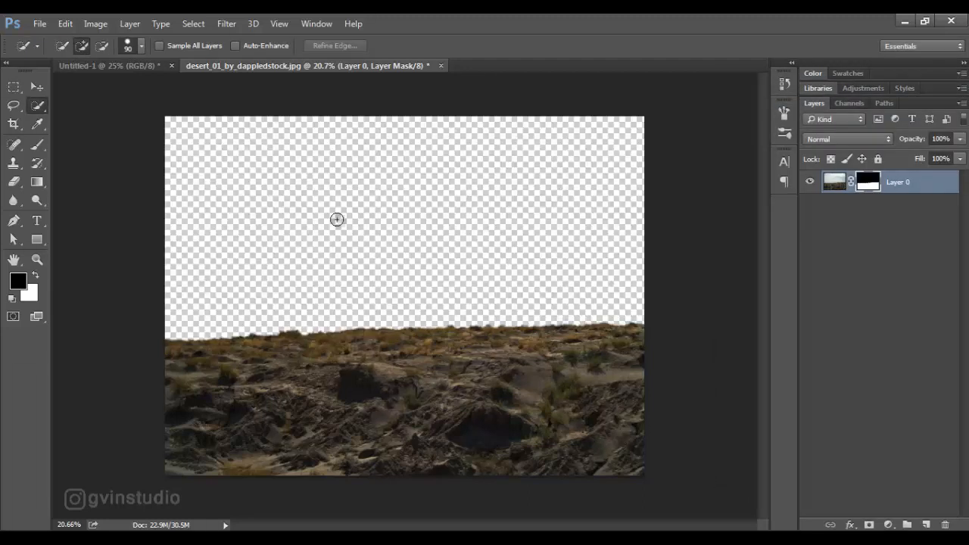
# Move the masked desert into the Untitled-1 document and scale it to about 78% width and 68.5% height, covering the canvas's lower part.
pyautogui.click(36, 89)
pyautogui.moveTo(360, 300); pyautogui.dragTo(378, 281)
pyautogui.hotkey('ctrl', 't')
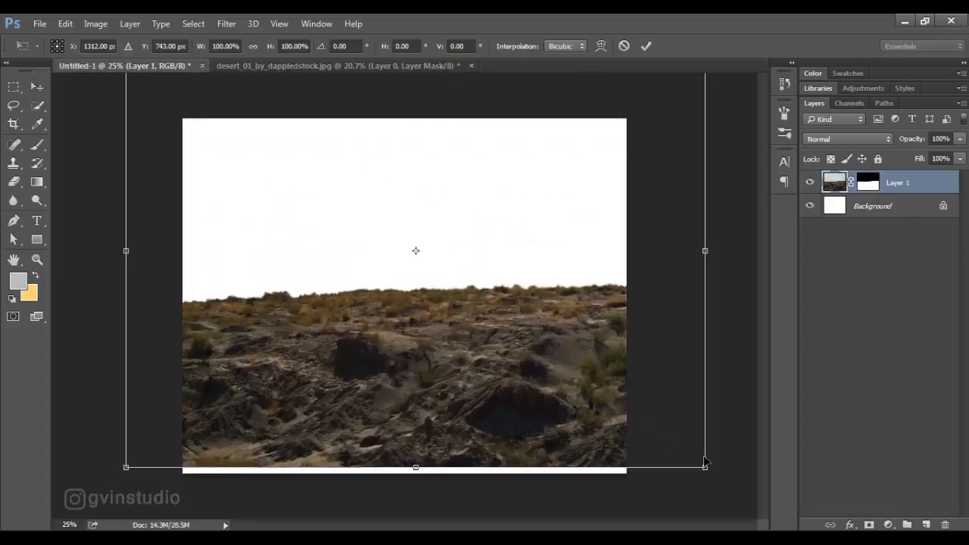
pyautogui.moveTo(704, 463); pyautogui.dragTo(629, 407)
pyautogui.moveTo(529, 327); pyautogui.dragTo(558, 402)
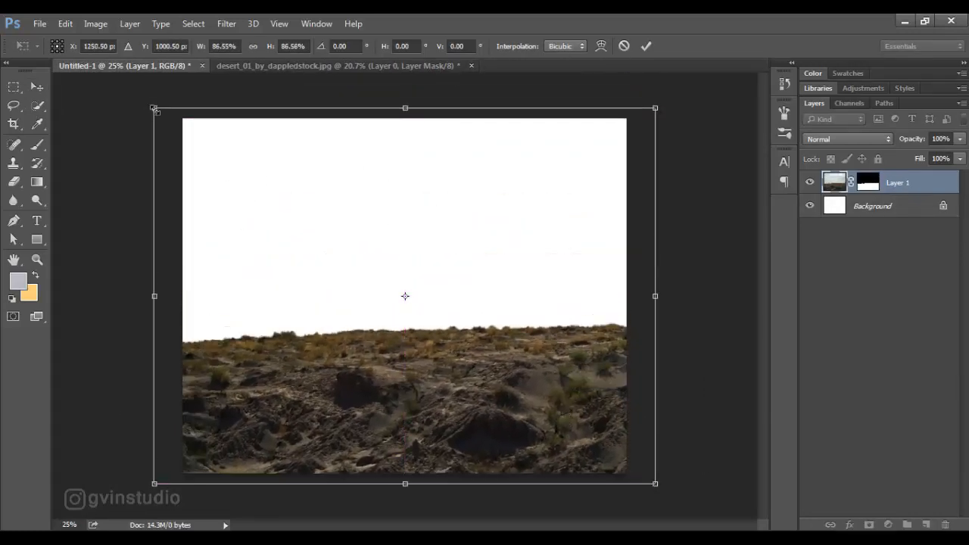
pyautogui.moveTo(154, 110); pyautogui.dragTo(178, 126)
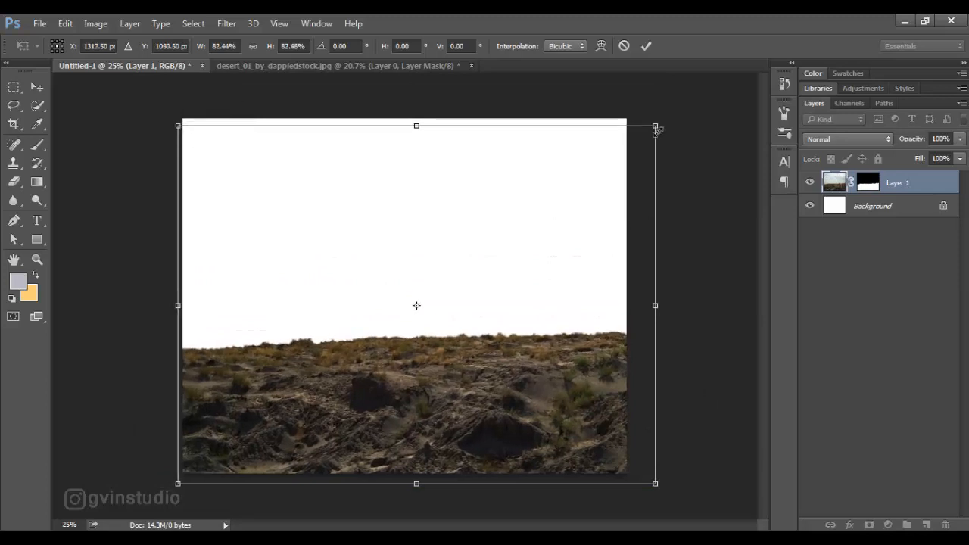
pyautogui.moveTo(658, 129); pyautogui.dragTo(633, 145)
pyautogui.moveTo(544, 307); pyautogui.dragTo(543, 294)
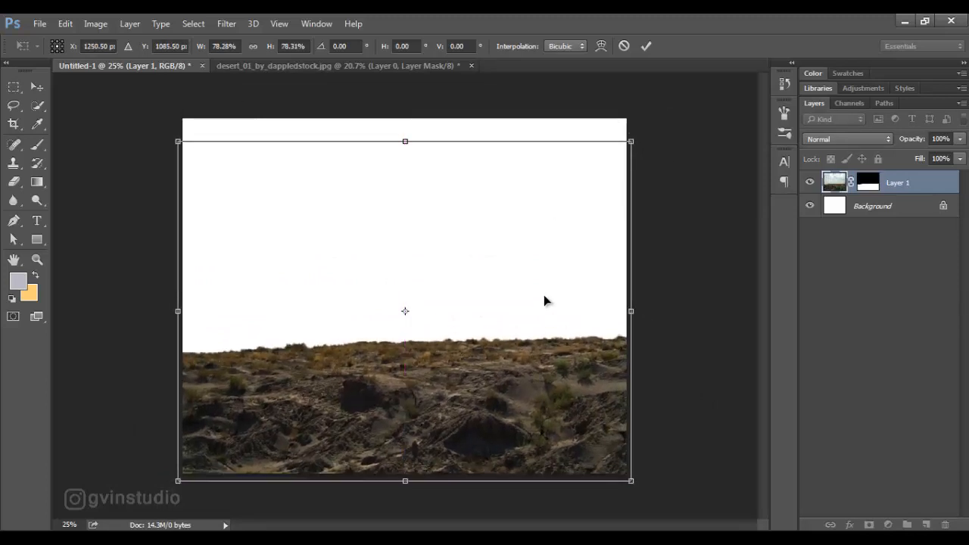
pyautogui.moveTo(405, 141); pyautogui.dragTo(407, 179)
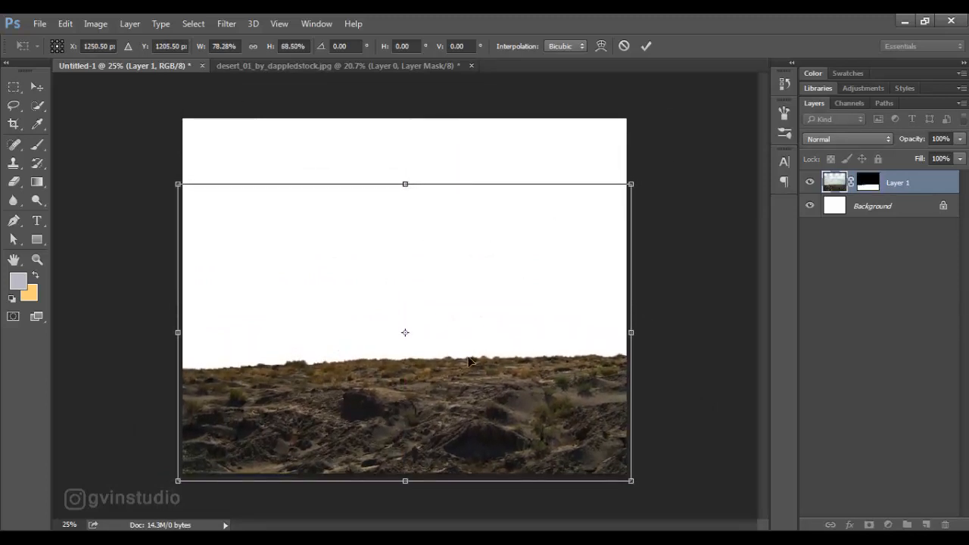
# Widen the desert layer's lower edge with a Perspective transform to about 102% width, apply it and reposition the layer slightly.
pyautogui.rightClick(475, 128)
pyautogui.click(511, 222)
pyautogui.moveTo(633, 485); pyautogui.dragTo(702, 486)
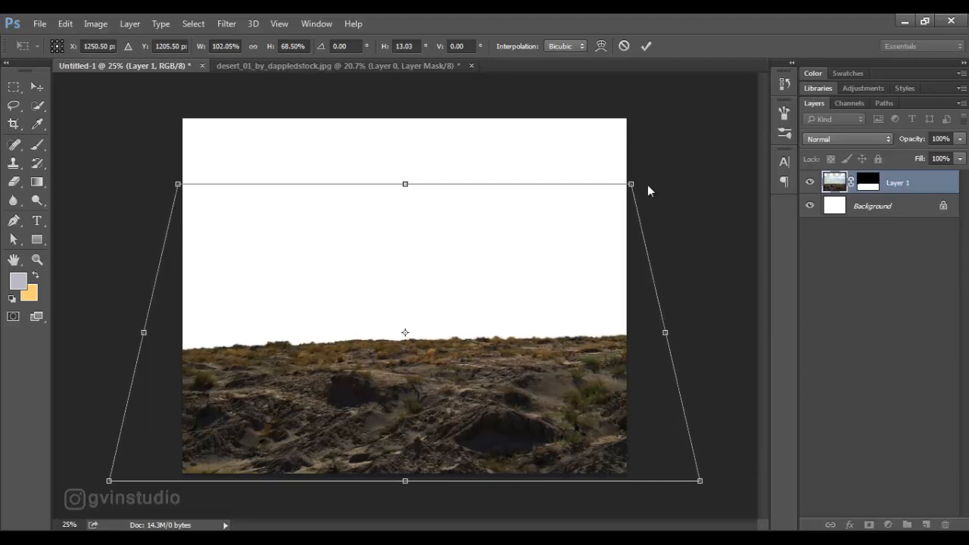
pyautogui.click(645, 46)
pyautogui.moveTo(582, 265)
pyautogui.mouseDown()
pyautogui.moveTo(580, 243)
pyautogui.moveTo(575, 273)
pyautogui.mouseUp()
pyautogui.scroll(-2, 571, 318)
pyautogui.scroll(1, 569, 335)
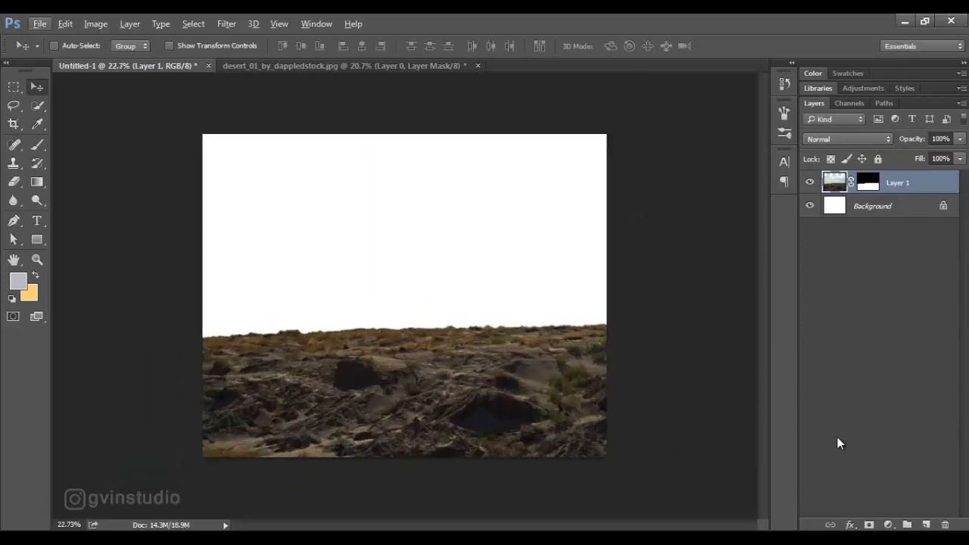
# Add a Hue/Saturation adjustment clipped to the desert layer and set its saturation to -36.
pyautogui.click(885, 525)
pyautogui.click(829, 348)
pyautogui.click(599, 419)
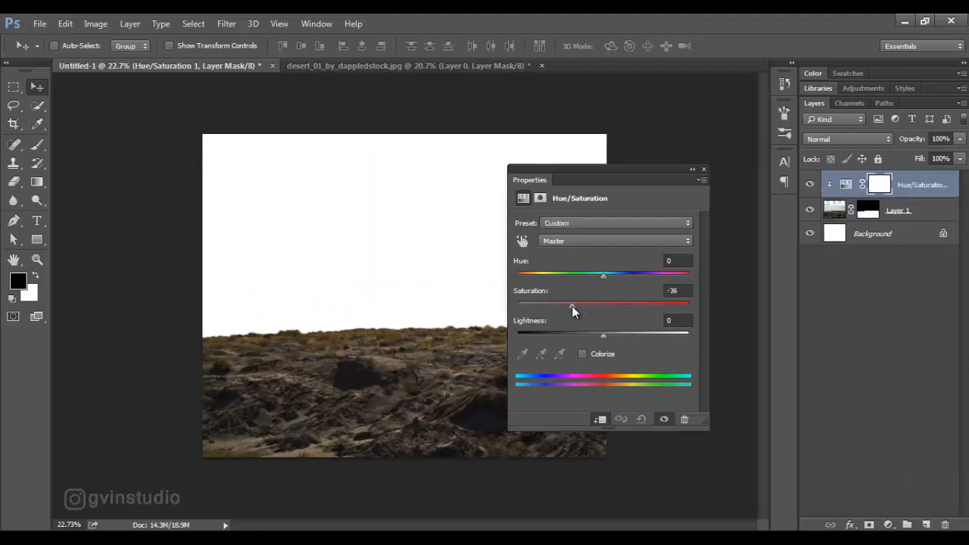
pyautogui.moveTo(570, 307); pyautogui.dragTo(574, 307)
# Add a clipped Exposure adjustment above the desert's Hue/Saturation layer and set the exposure to -3.42.
pyautogui.click(886, 525)
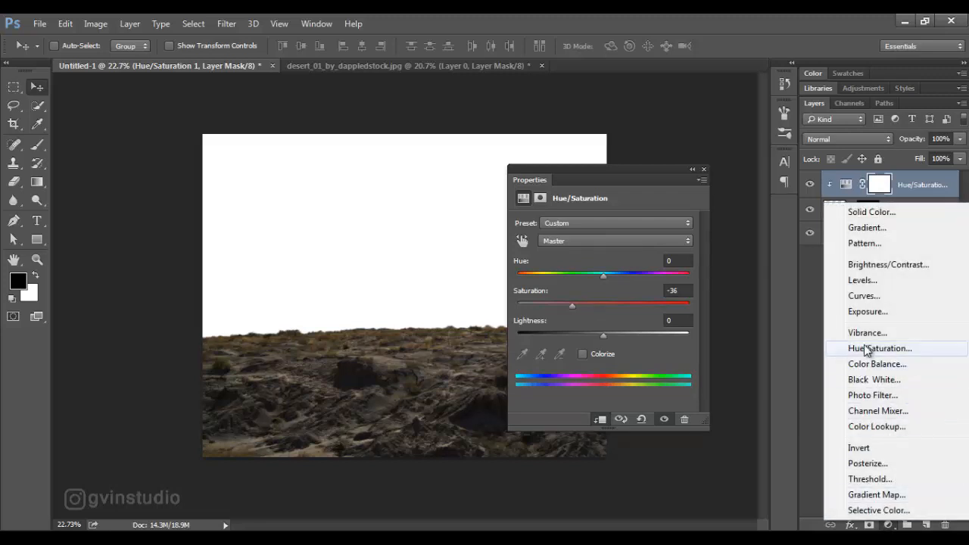
pyautogui.click(867, 311)
pyautogui.click(599, 419)
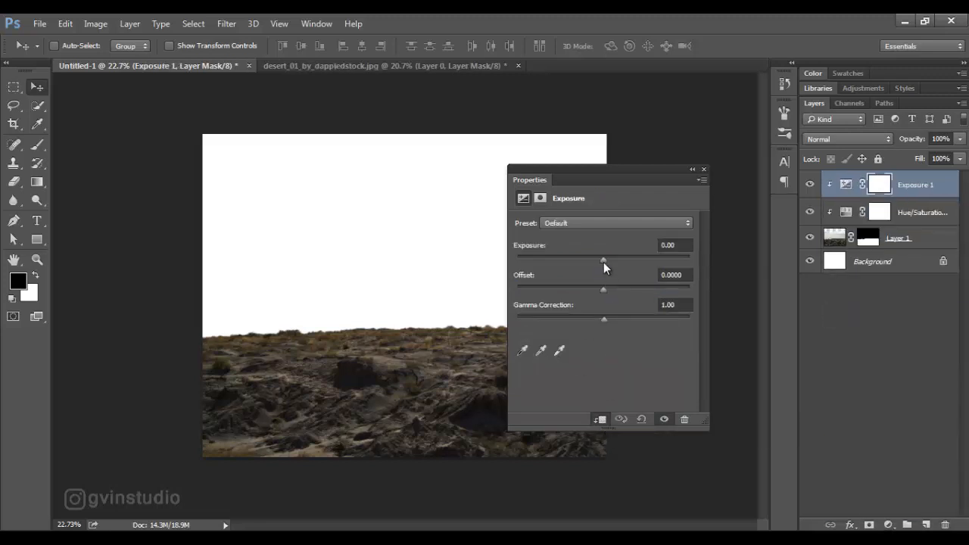
pyautogui.moveTo(603, 261); pyautogui.dragTo(559, 262)
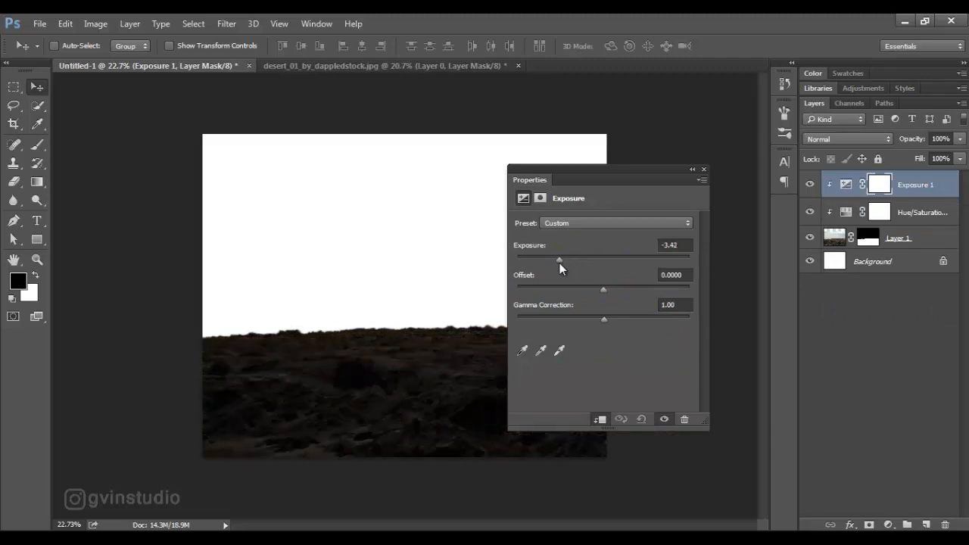
pyautogui.click(704, 170)
# Paint black with a large soft brush at 49% opacity on the Exposure 1 mask to bring back light along the horizon.
pyautogui.click(37, 145)
pyautogui.rightClick(350, 270)
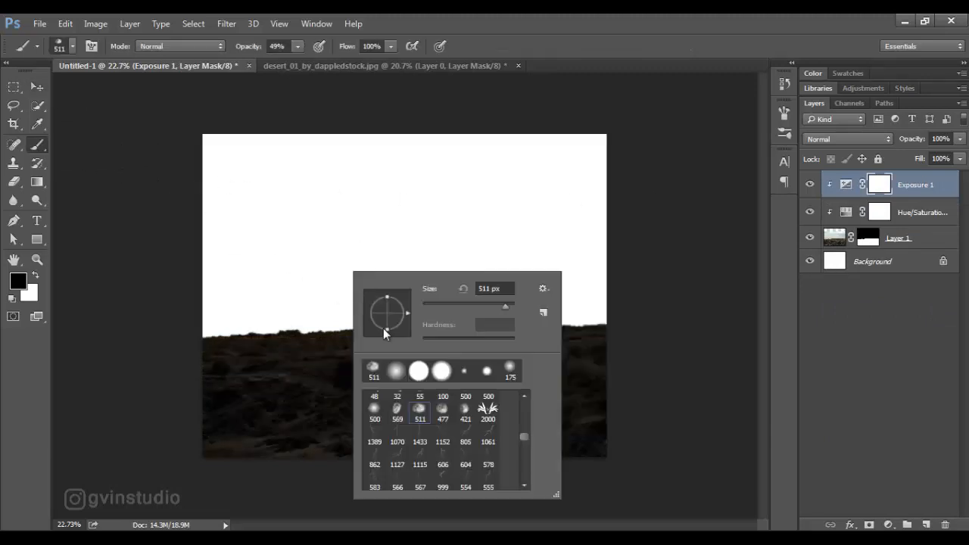
pyautogui.click(391, 373)
pyautogui.click(662, 33)
pyautogui.press(']')
pyautogui.moveTo(410, 336)
pyautogui.mouseDown()
pyautogui.moveTo(310, 329)
pyautogui.moveTo(475, 329)
pyautogui.moveTo(502, 345)
pyautogui.moveTo(442, 364)
pyautogui.moveTo(359, 348)
pyautogui.moveTo(292, 350)
pyautogui.moveTo(512, 333)
pyautogui.moveTo(529, 347)
pyautogui.moveTo(444, 355)
pyautogui.moveTo(343, 349)
pyautogui.moveTo(505, 349)
pyautogui.moveTo(536, 336)
pyautogui.moveTo(255, 341)
pyautogui.mouseUp()
# Close the desert_01_by_dappledstock.jpg document without saving it.
pyautogui.press('v')
pyautogui.click(517, 66)
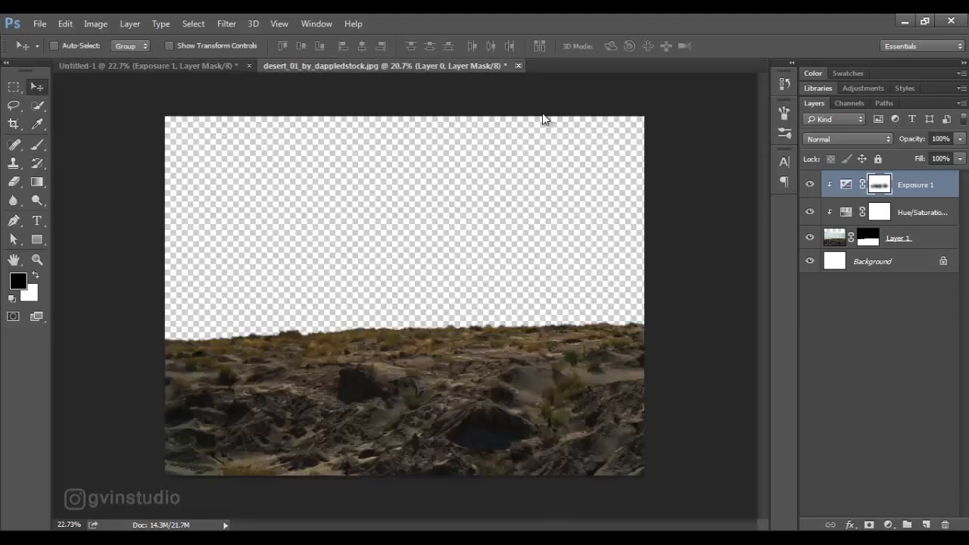
pyautogui.click(491, 225)
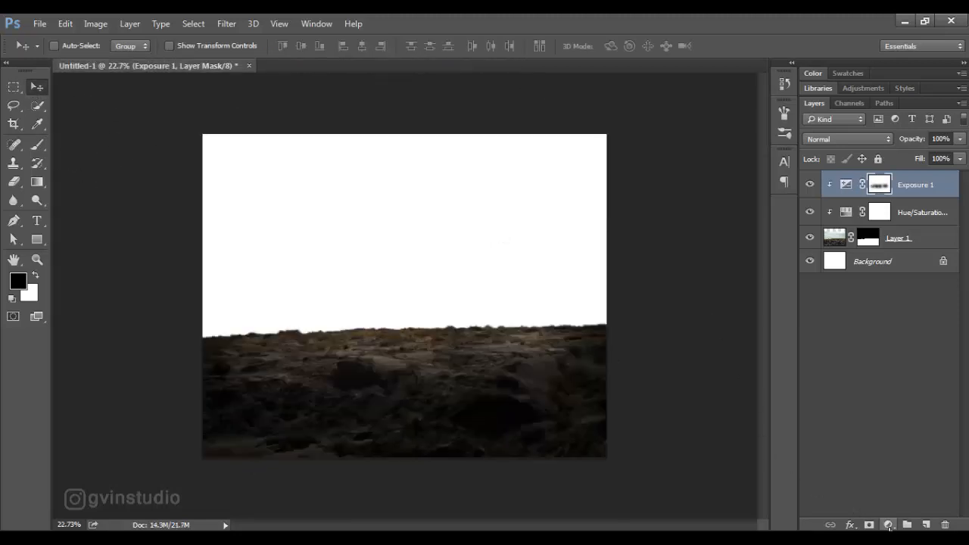
# Add a clipped Color Balance adjustment to the ground and shift its midtones towards cyan and blue.
pyautogui.click(888, 524)
pyautogui.click(870, 370)
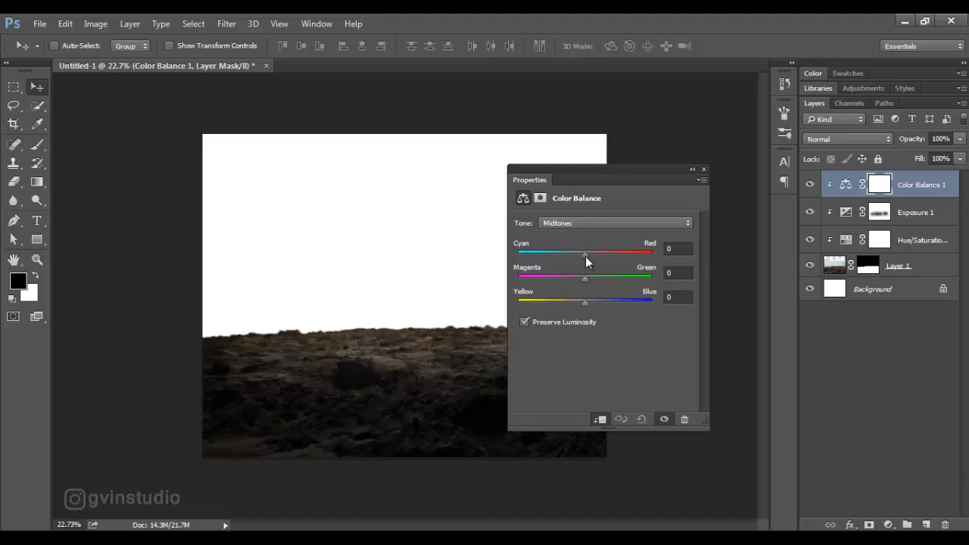
pyautogui.moveTo(568, 257); pyautogui.dragTo(575, 256)
pyautogui.moveTo(585, 302); pyautogui.dragTo(594, 303)
pyautogui.click(703, 169)
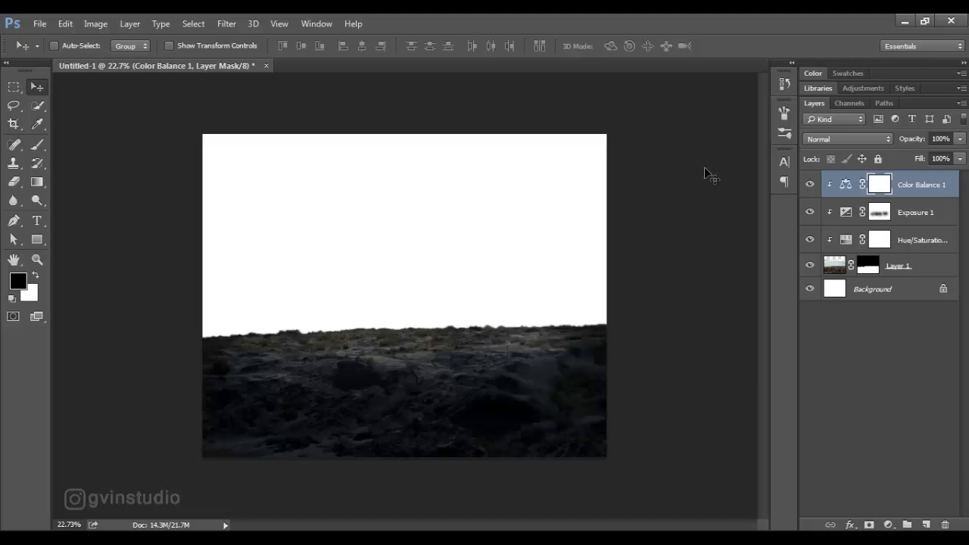
# Open dark_cloudy_sky_by_doktompro-d94z73d.jpg and move the sky image into Untitled-1 directly above the Background layer.
pyautogui.click(872, 290)
pyautogui.click(40, 23)
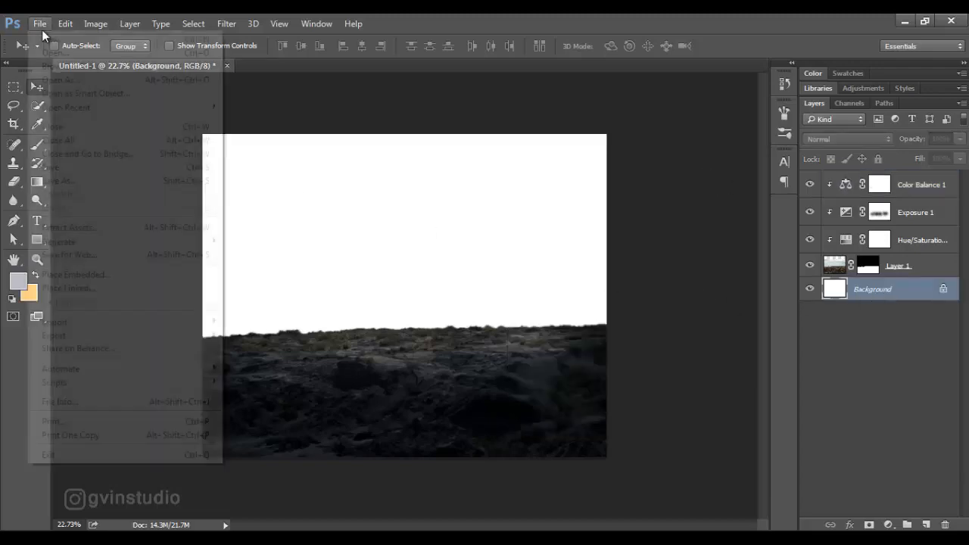
pyautogui.click(57, 48)
pyautogui.click(306, 137)
pyautogui.click(716, 409)
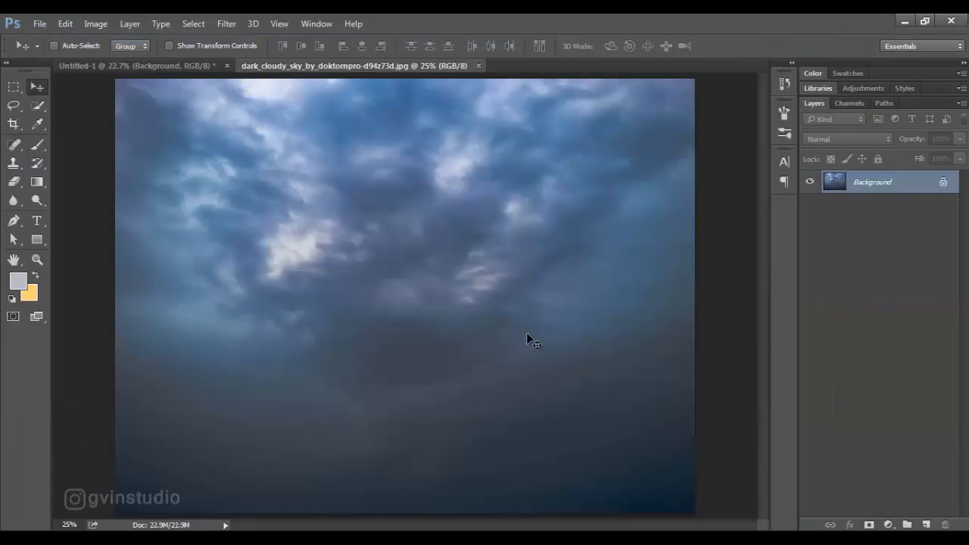
pyautogui.moveTo(526, 332)
pyautogui.mouseDown()
pyautogui.moveTo(248, 175)
pyautogui.moveTo(129, 65)
pyautogui.moveTo(526, 329)
pyautogui.mouseUp()
# Scale the cloudy sky layer to about 85% and position it so it fills the canvas behind the desert.
pyautogui.hotkey('ctrl', 't')
pyautogui.moveTo(174, 156); pyautogui.dragTo(268, 184)
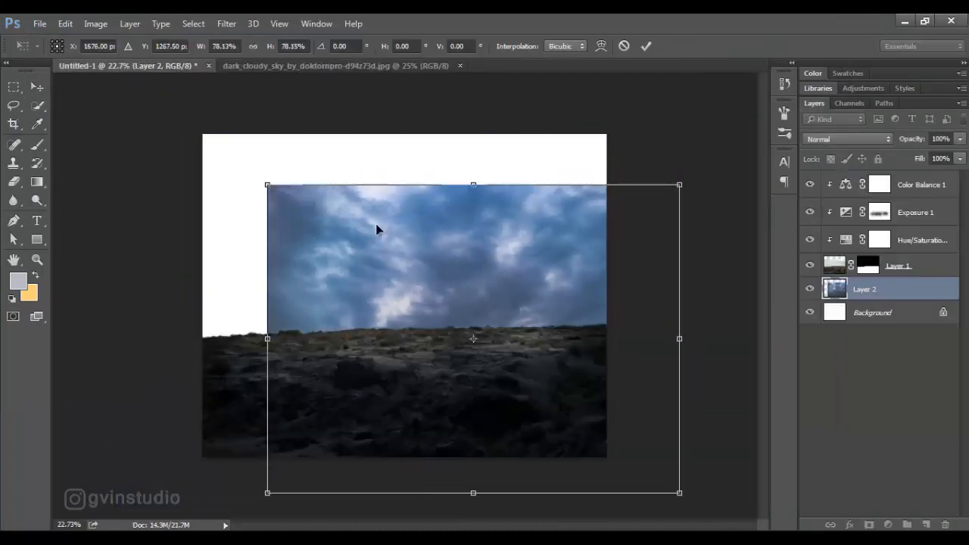
pyautogui.moveTo(414, 240); pyautogui.dragTo(345, 190)
pyautogui.moveTo(610, 443); pyautogui.dragTo(642, 476)
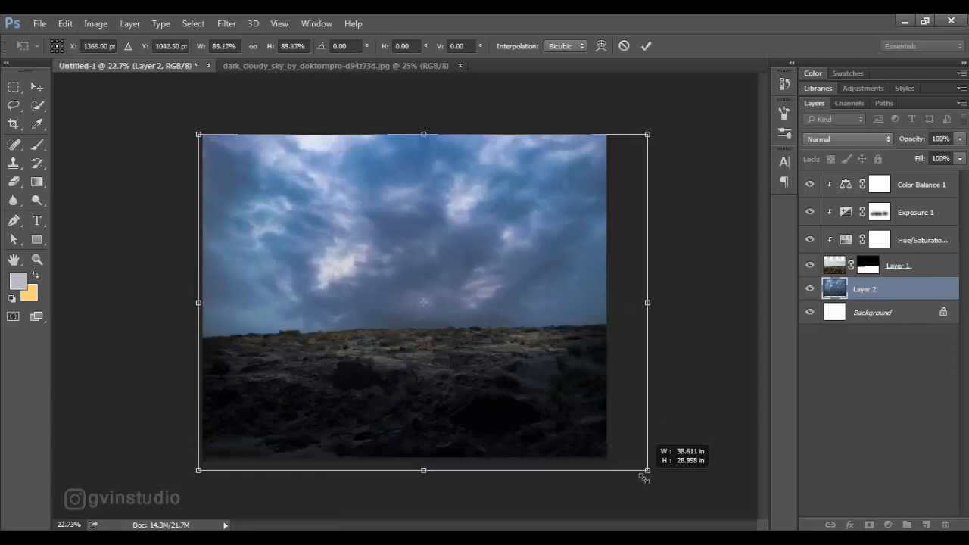
pyautogui.moveTo(590, 417); pyautogui.dragTo(534, 383)
pyautogui.press('Return')
# Add a Hue/Saturation adjustment clipped to the sky layer and set its saturation to -53.
pyautogui.click(888, 525)
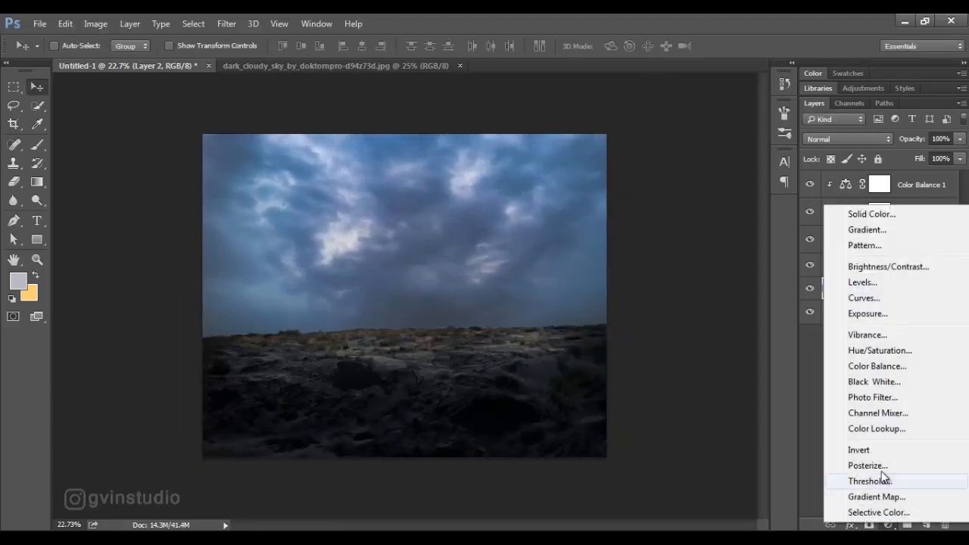
pyautogui.click(876, 352)
pyautogui.click(600, 419)
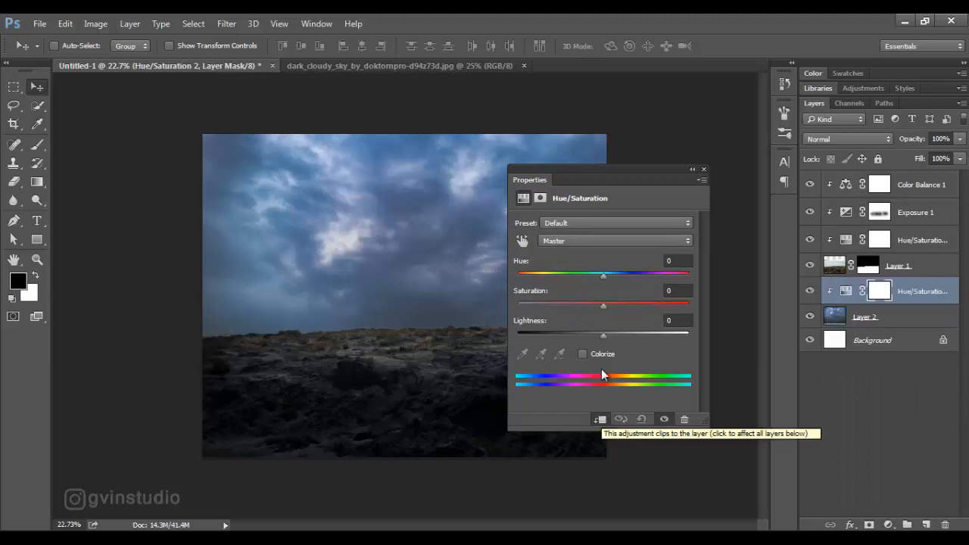
pyautogui.moveTo(597, 307); pyautogui.dragTo(560, 307)
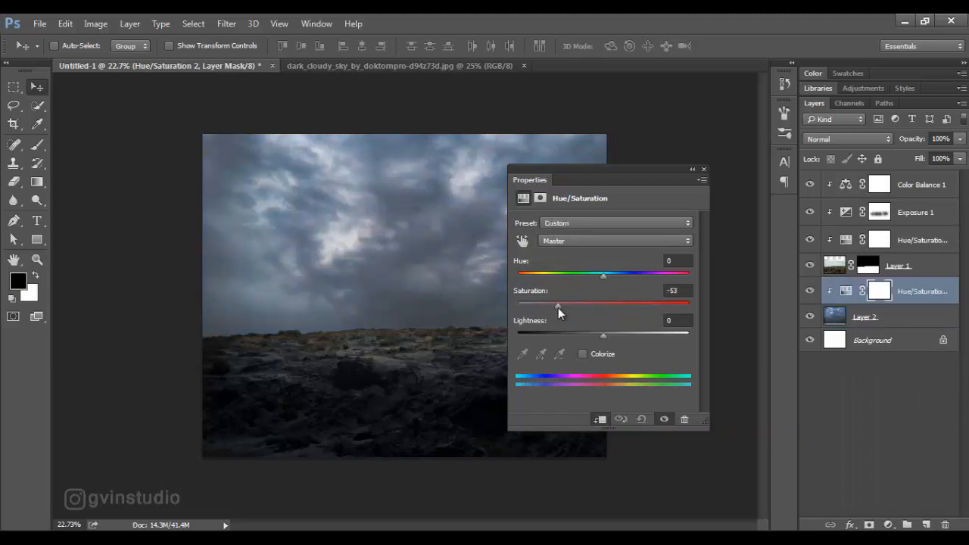
# Add a clipped Exposure adjustment above the sky's Hue/Saturation layer and set the exposure to -1.43.
pyautogui.click(888, 525)
pyautogui.click(869, 314)
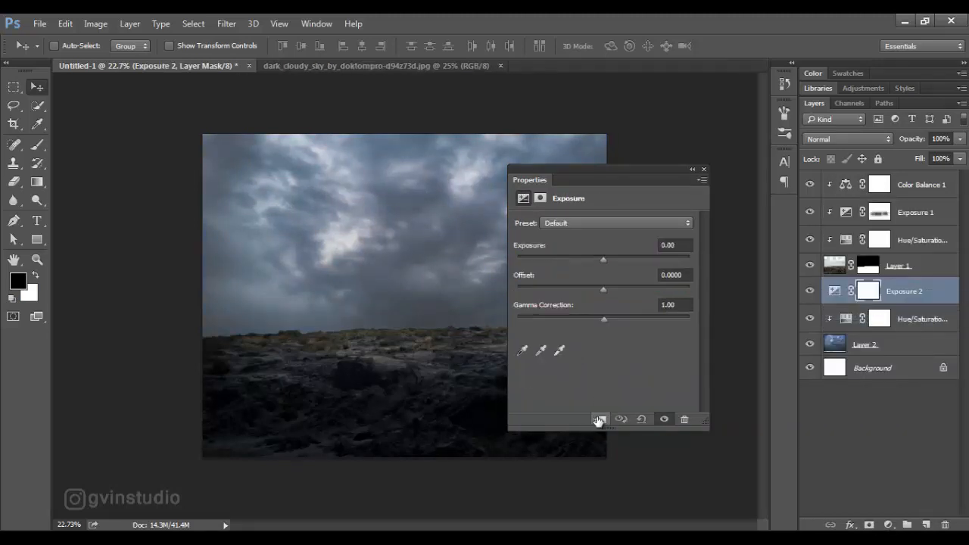
pyautogui.click(599, 419)
pyautogui.moveTo(605, 262); pyautogui.dragTo(585, 261)
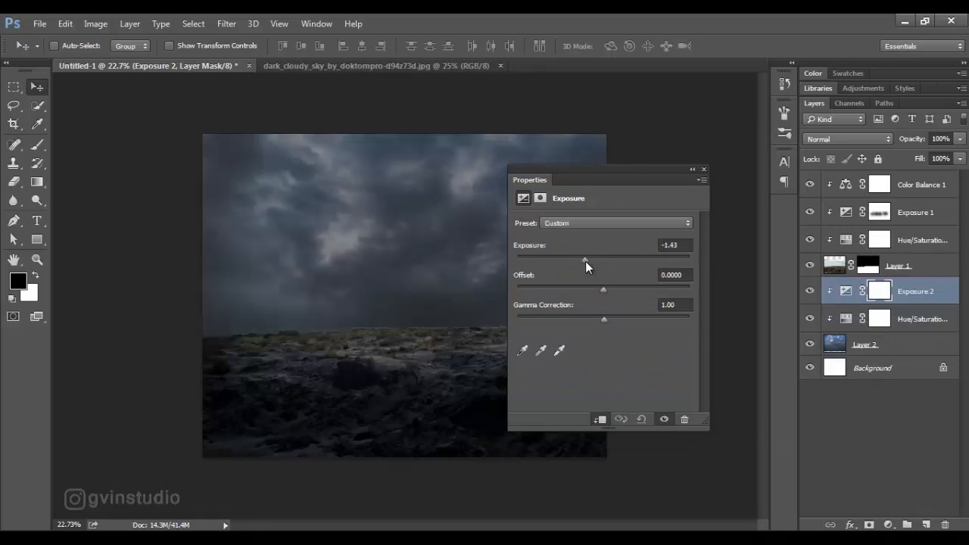
pyautogui.click(703, 170)
# Paint black on the Exposure 2 mask with a 900 px soft brush to brighten the middle of the sky.
pyautogui.press('b')
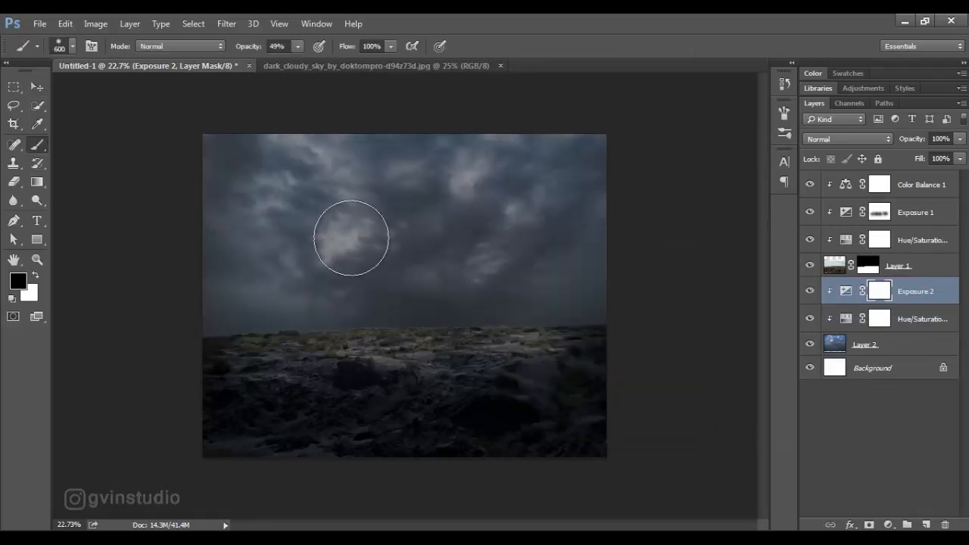
pyautogui.press(']')
pyautogui.moveTo(368, 240)
pyautogui.mouseDown()
pyautogui.moveTo(344, 243)
pyautogui.moveTo(477, 252)
pyautogui.moveTo(493, 231)
pyautogui.moveTo(404, 234)
pyautogui.moveTo(325, 257)
pyautogui.moveTo(311, 237)
pyautogui.moveTo(338, 219)
pyautogui.moveTo(407, 276)
pyautogui.moveTo(484, 269)
pyautogui.moveTo(520, 254)
pyautogui.moveTo(485, 214)
pyautogui.moveTo(378, 232)
pyautogui.moveTo(327, 254)
pyautogui.moveTo(418, 271)
pyautogui.moveTo(477, 249)
pyautogui.moveTo(430, 231)
pyautogui.moveTo(421, 264)
pyautogui.moveTo(442, 225)
pyautogui.moveTo(494, 236)
pyautogui.moveTo(425, 247)
pyautogui.mouseUp()
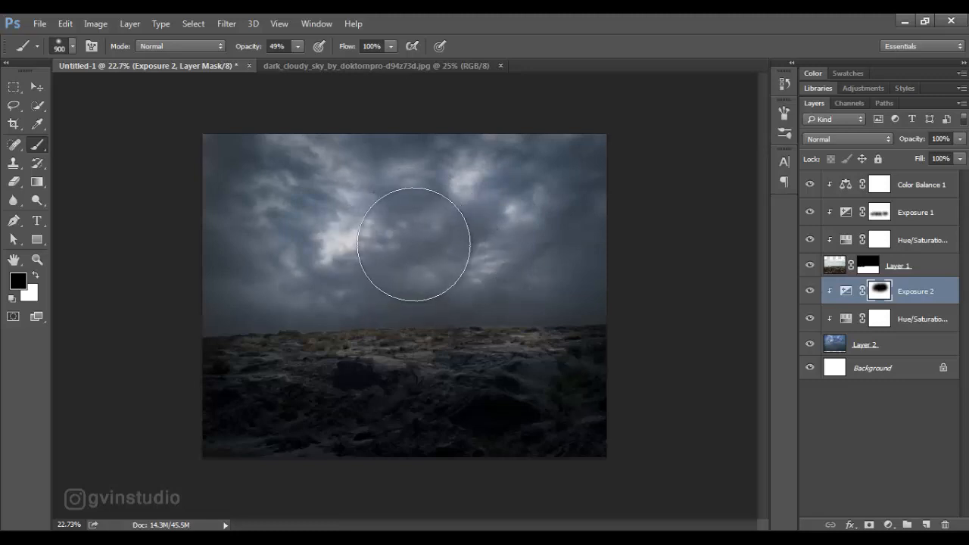
# Add a Levels adjustment clipped to the sky and lower its white output level to 192.
pyautogui.click(888, 525)
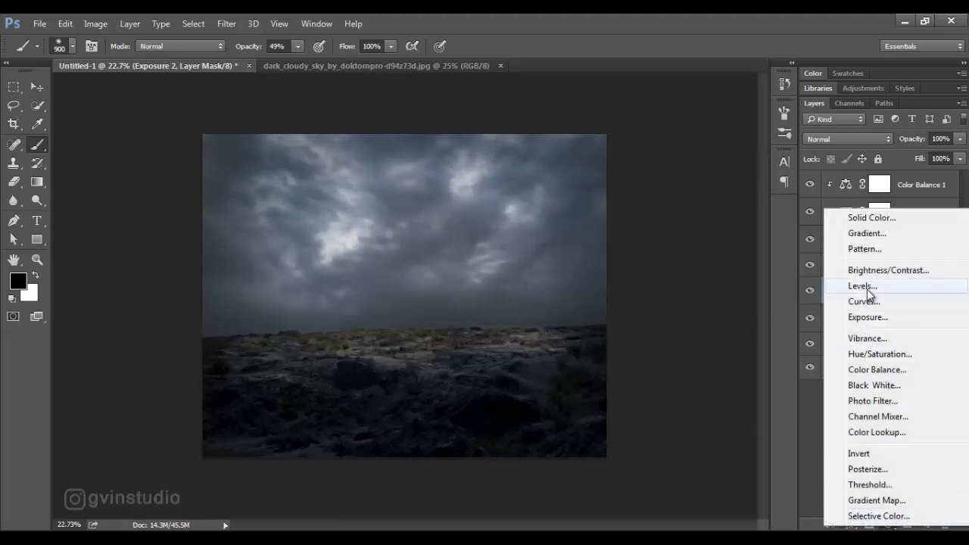
pyautogui.click(804, 288)
pyautogui.moveTo(690, 366); pyautogui.dragTo(652, 371)
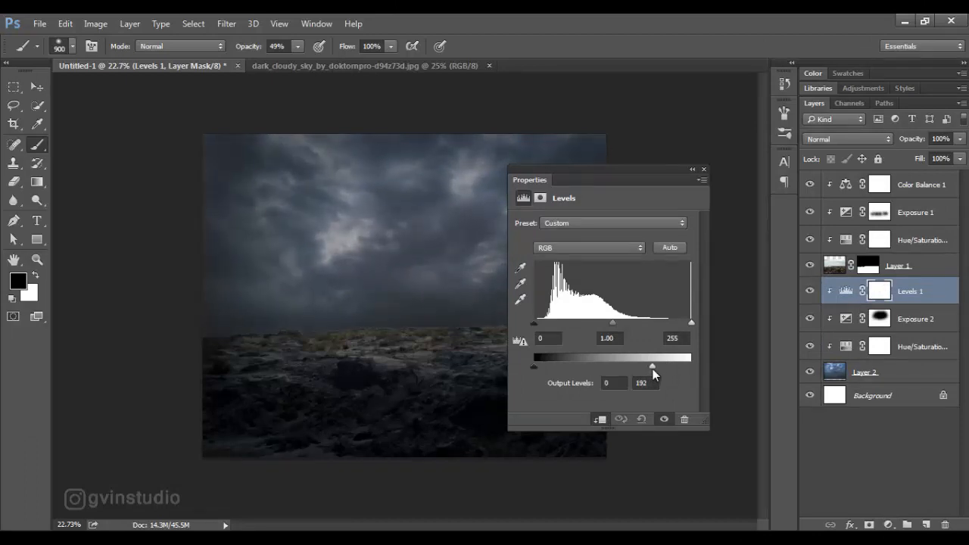
# Lower the sky Levels adjustment's white output to 181 and paint black on its mask over the middle of the sky.
pyautogui.moveTo(646, 369); pyautogui.dragTo(647, 369)
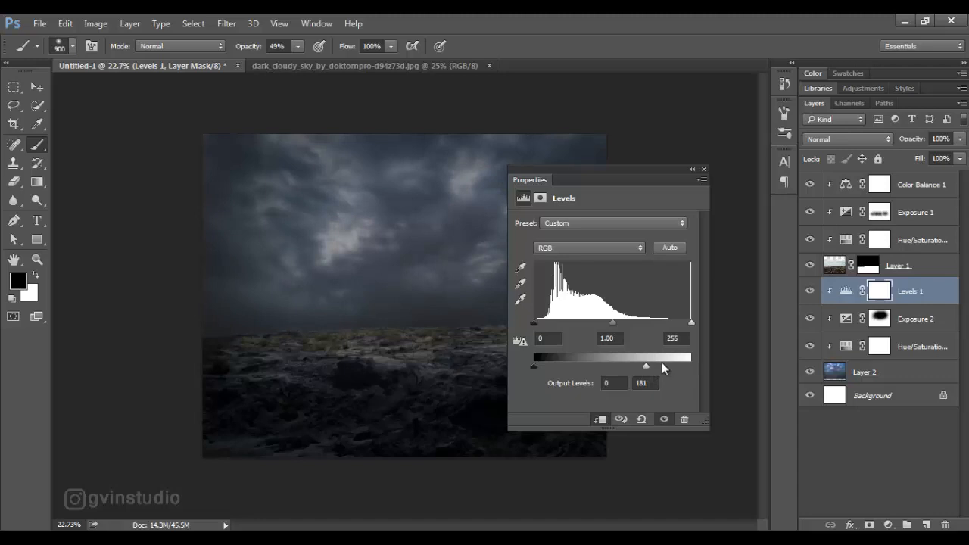
pyautogui.click(703, 170)
pyautogui.moveTo(424, 242)
pyautogui.mouseDown()
pyautogui.moveTo(318, 252)
pyautogui.moveTo(311, 228)
pyautogui.moveTo(487, 208)
pyautogui.moveTo(491, 258)
pyautogui.moveTo(350, 278)
pyautogui.moveTo(307, 265)
pyautogui.moveTo(359, 218)
pyautogui.moveTo(387, 282)
pyautogui.moveTo(499, 276)
pyautogui.moveTo(508, 231)
pyautogui.moveTo(410, 217)
pyautogui.moveTo(334, 233)
pyautogui.moveTo(322, 221)
pyautogui.moveTo(352, 292)
pyautogui.moveTo(294, 295)
pyautogui.moveTo(427, 292)
pyautogui.moveTo(517, 256)
pyautogui.mouseUp()
pyautogui.press('v')
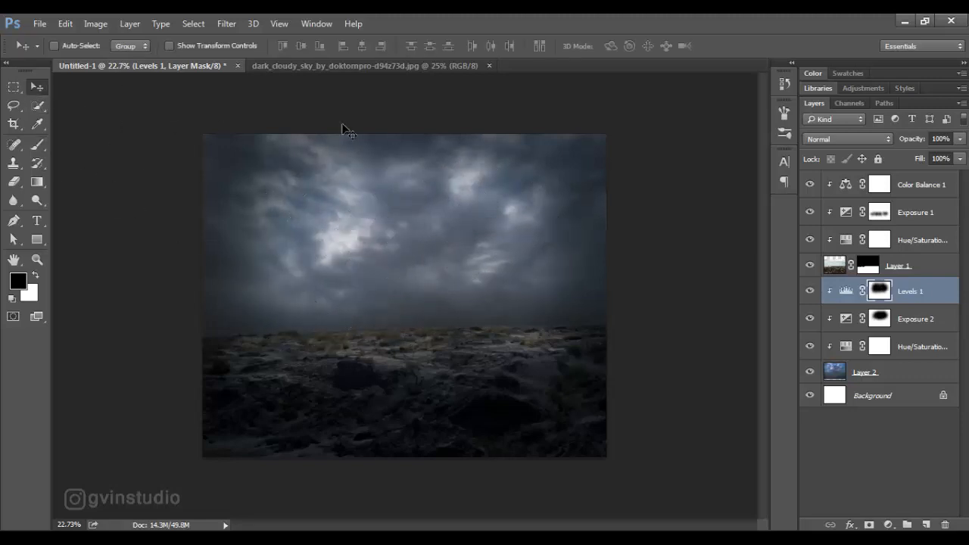
# Close the dark cloudy sky photo, make Color Balance 1 the active layer and open jelle-de-gier-RxoKAu15JJ4-unsplash.jpg.
pyautogui.click(489, 66)
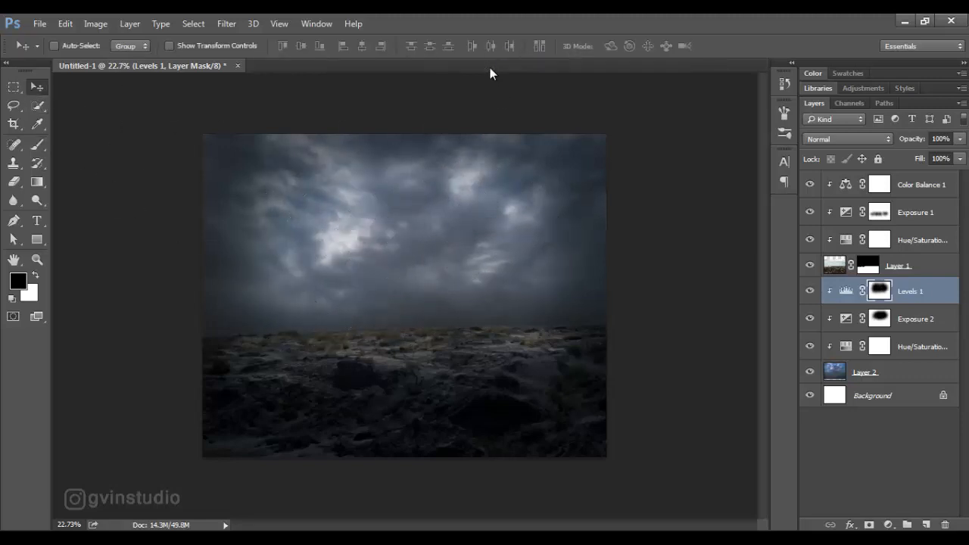
pyautogui.click(899, 194)
pyautogui.click(40, 24)
pyautogui.click(47, 57)
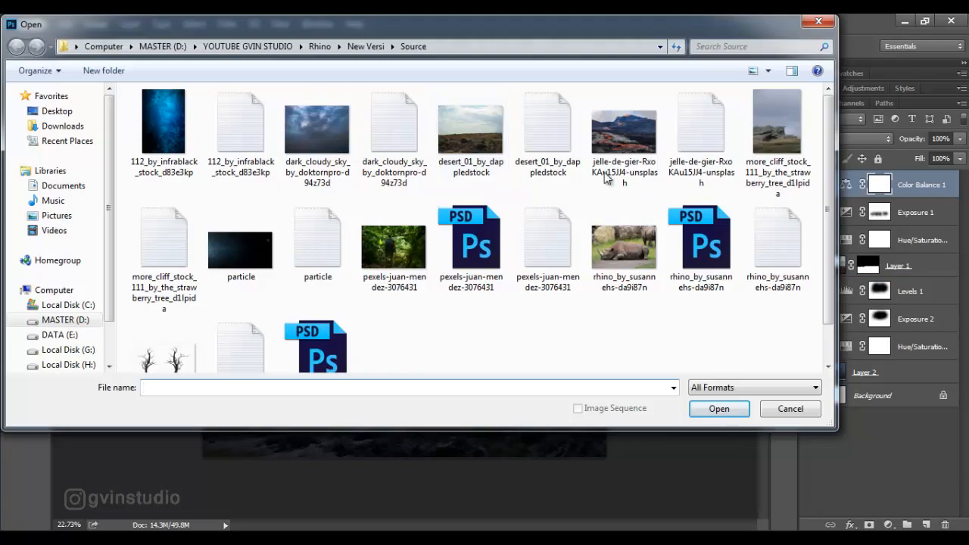
pyautogui.click(622, 132)
pyautogui.click(719, 409)
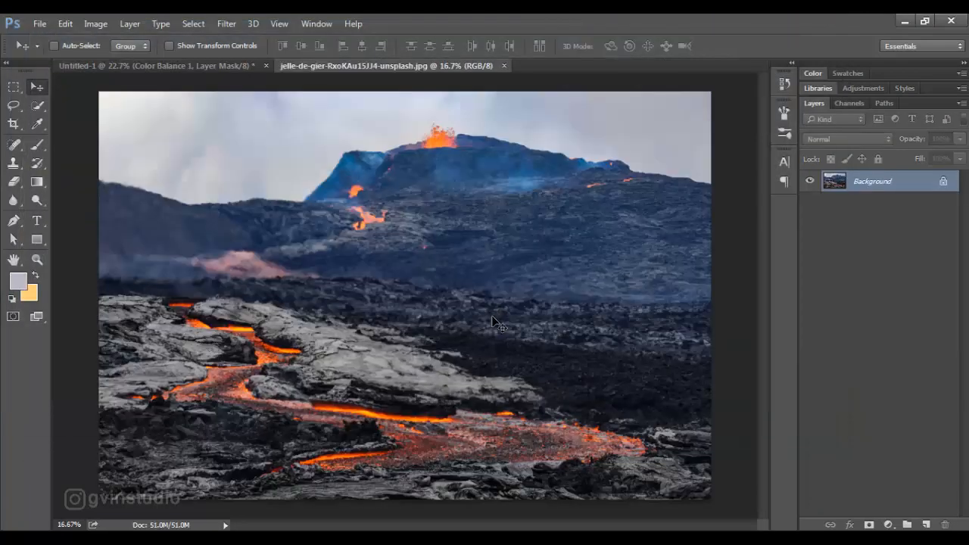
# Copy the lower lava field with a rectangular selection into the composite and clip it above Color Balance 1.
pyautogui.press('m')
pyautogui.moveTo(92, 289); pyautogui.dragTo(715, 509)
pyautogui.click(41, 92)
pyautogui.moveTo(326, 310); pyautogui.dragTo(443, 262)
pyautogui.keyDown('alt'); pyautogui.click(916, 189); pyautogui.keyUp('alt')
pyautogui.moveTo(461, 314); pyautogui.dragTo(506, 348)
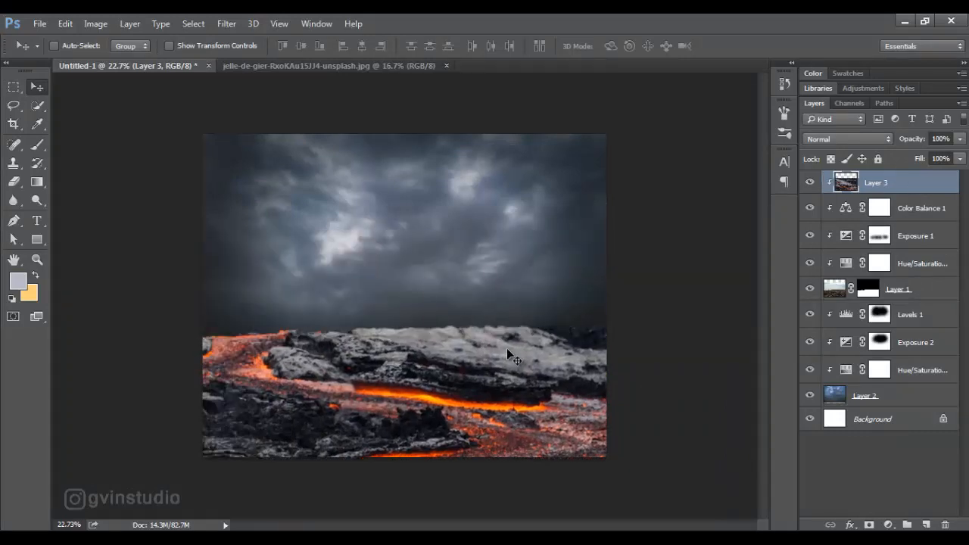
# Scale, flatten and reposition the lava layer so the whole lava river fits across the ground below the horizon.
pyautogui.hotkey('ctrl', 't')
pyautogui.moveTo(62, 237); pyautogui.dragTo(268, 298)
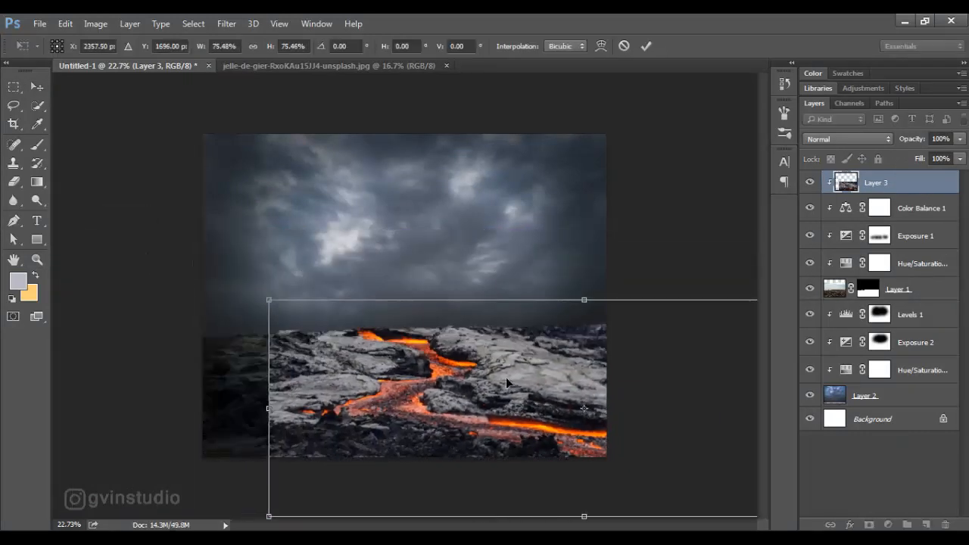
pyautogui.moveTo(506, 377); pyautogui.dragTo(364, 342)
pyautogui.moveTo(126, 260); pyautogui.dragTo(164, 273)
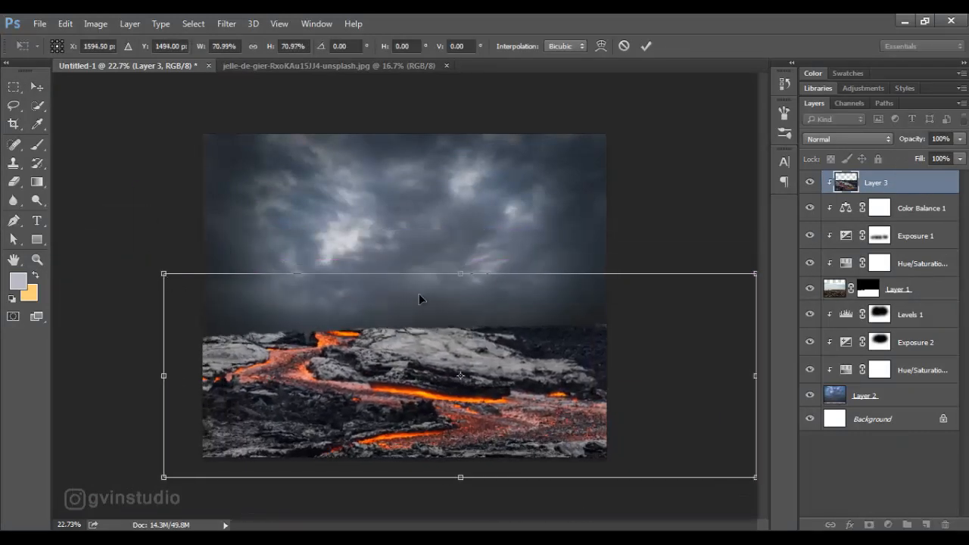
pyautogui.moveTo(461, 273); pyautogui.dragTo(460, 313)
pyautogui.moveTo(164, 477); pyautogui.dragTo(260, 449)
pyautogui.moveTo(448, 413); pyautogui.dragTo(345, 425)
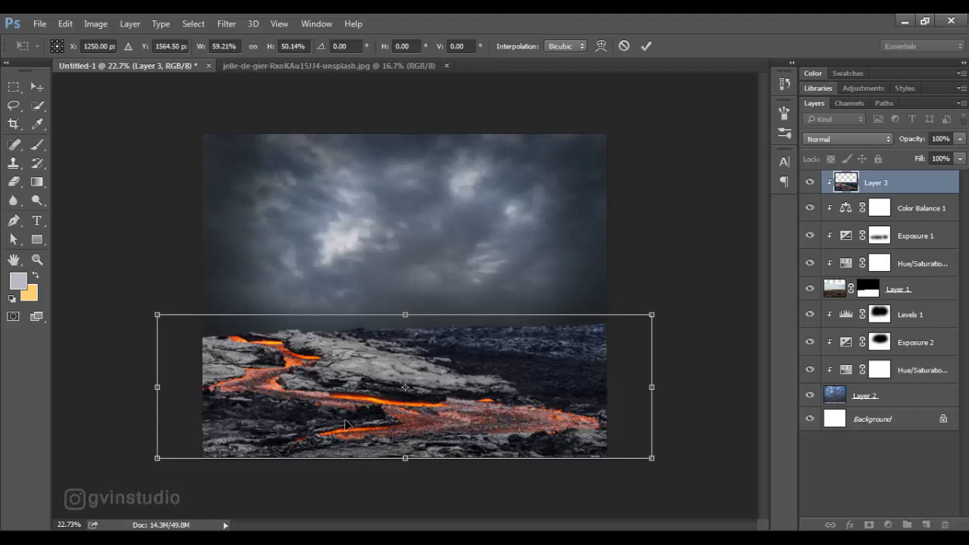
pyautogui.moveTo(157, 316); pyautogui.dragTo(196, 325)
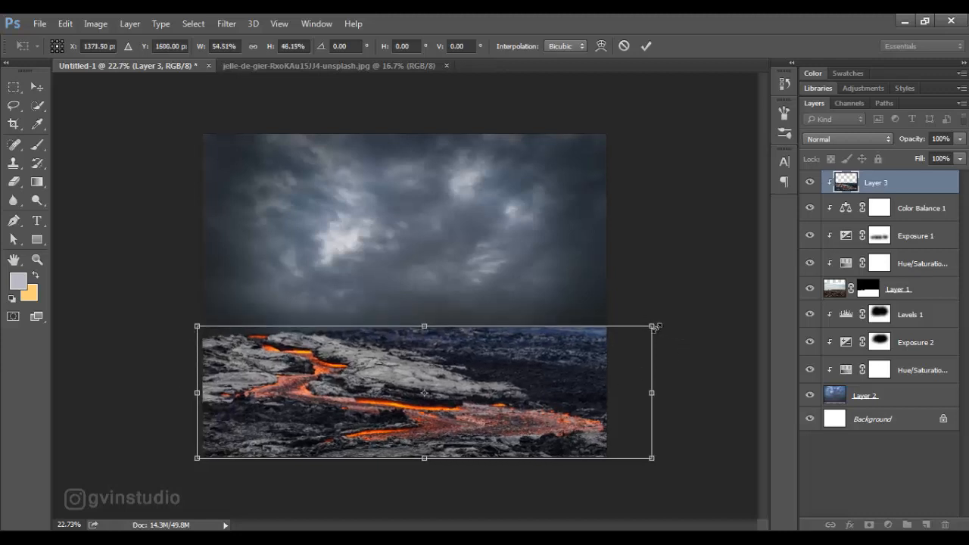
pyautogui.moveTo(653, 325)
pyautogui.mouseDown()
pyautogui.moveTo(616, 347)
pyautogui.moveTo(669, 328)
pyautogui.mouseUp()
pyautogui.click(646, 46)
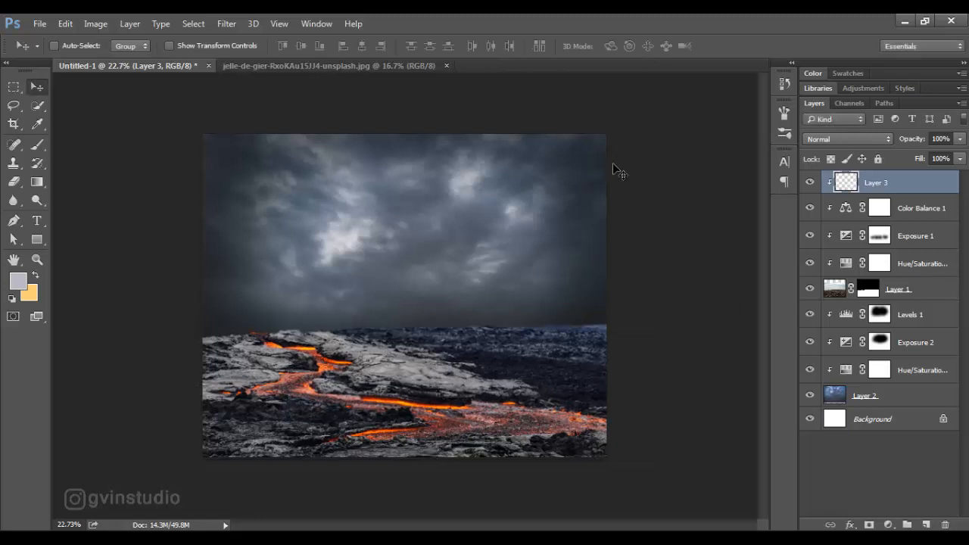
# Add a layer mask to the lava layer and invert it to black.
pyautogui.keyDown('alt'); pyautogui.scroll(-1, 478, 403); pyautogui.keyUp('alt')
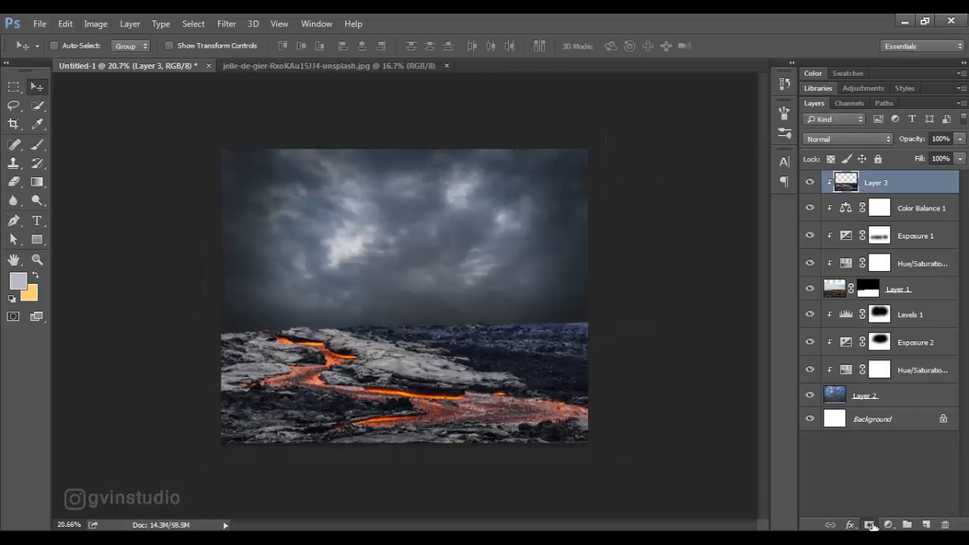
pyautogui.click(870, 525)
pyautogui.hotkey('ctrl', 'i')
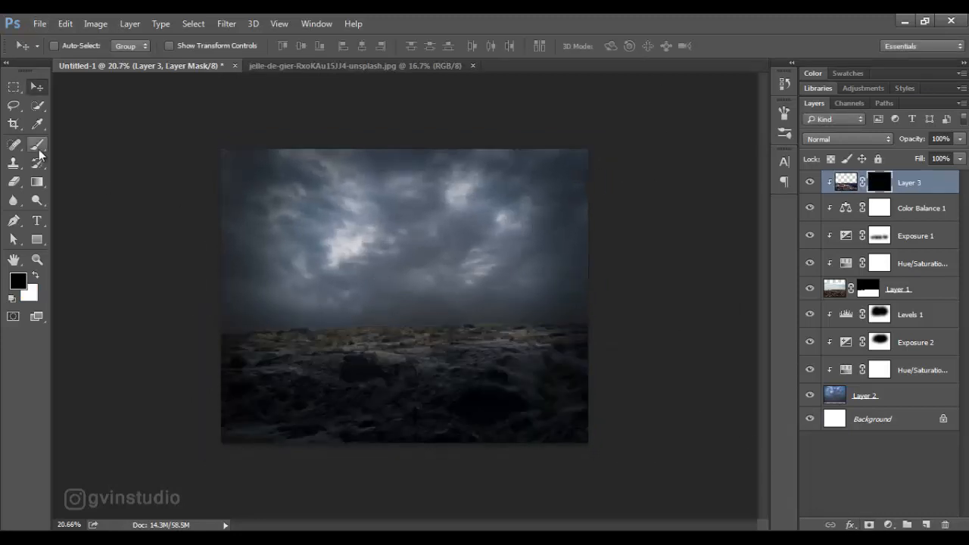
# Paint white on the lava layer's mask with a soft 49% opacity brush to reveal the lava river, and close the lava photo.
pyautogui.click(38, 149)
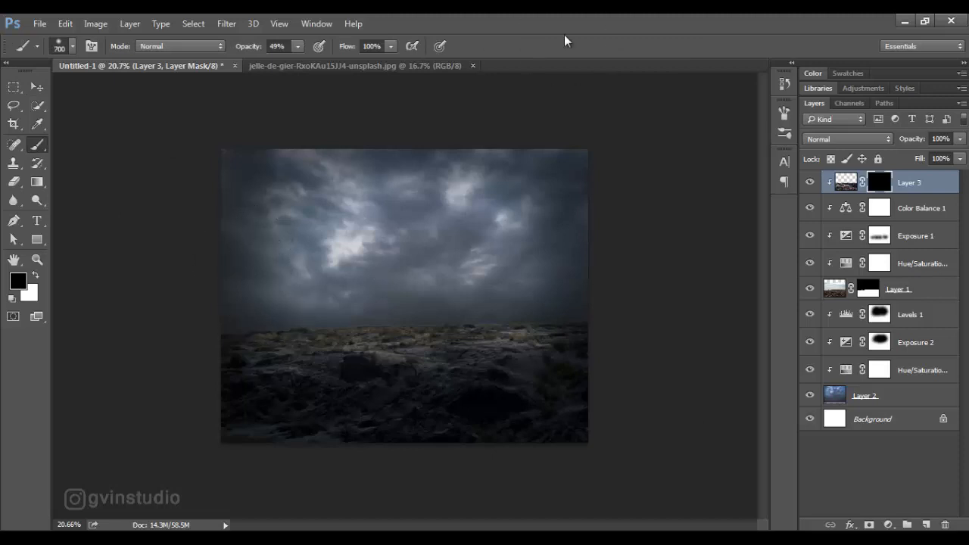
pyautogui.press('[')
pyautogui.press('[')
pyautogui.press('x')
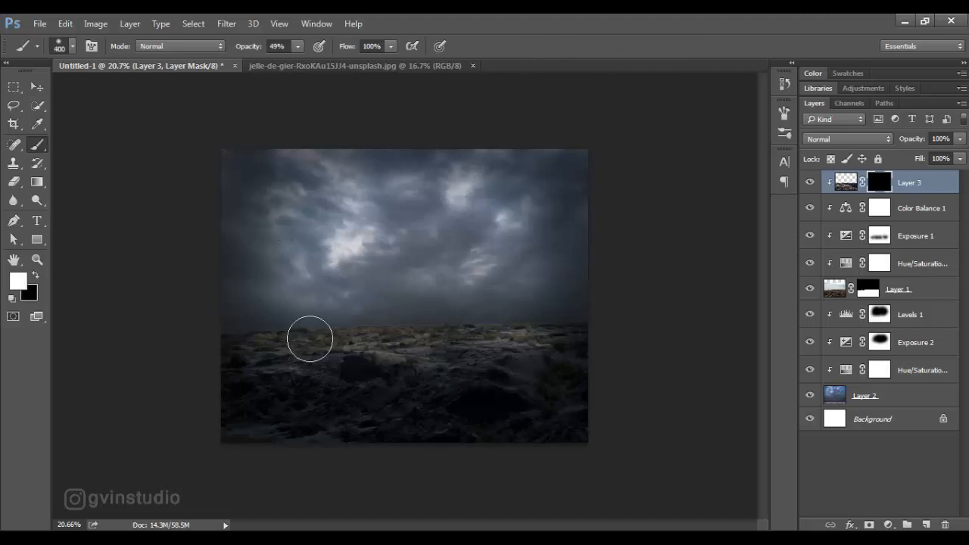
pyautogui.press(']')
pyautogui.press(']')
pyautogui.moveTo(313, 340)
pyautogui.mouseDown()
pyautogui.moveTo(354, 367)
pyautogui.moveTo(313, 384)
pyautogui.moveTo(502, 429)
pyautogui.moveTo(384, 426)
pyautogui.moveTo(351, 434)
pyautogui.moveTo(492, 420)
pyautogui.moveTo(316, 384)
pyautogui.moveTo(305, 357)
pyautogui.moveTo(381, 399)
pyautogui.moveTo(480, 417)
pyautogui.moveTo(381, 431)
pyautogui.moveTo(475, 417)
pyautogui.moveTo(411, 422)
pyautogui.moveTo(352, 406)
pyautogui.moveTo(303, 377)
pyautogui.mouseUp()
pyautogui.press('[')
pyautogui.click(37, 86)
pyautogui.click(473, 66)
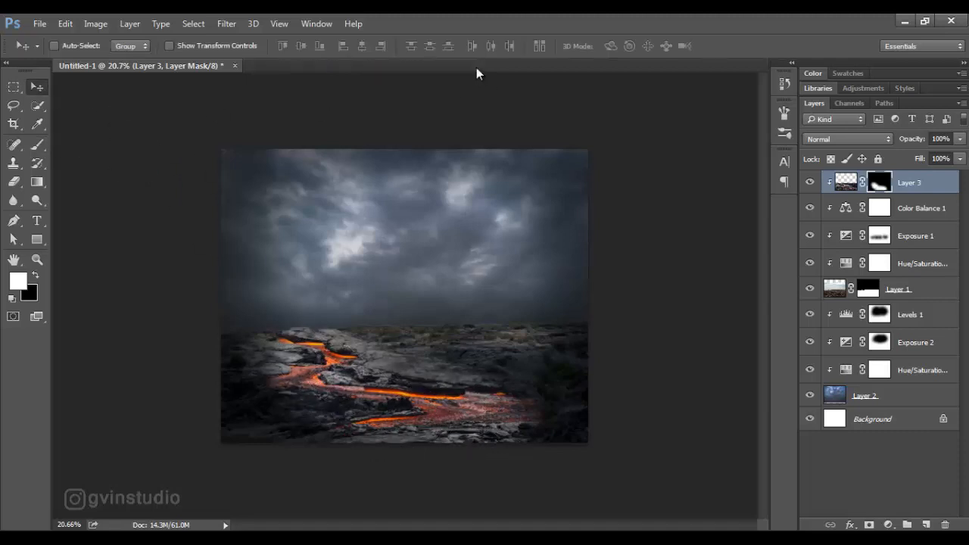
# Add a bright orange Solid Color fill layer above the lava layer.
pyautogui.scroll(-3, 430, 342)
pyautogui.scroll(4, 441, 349)
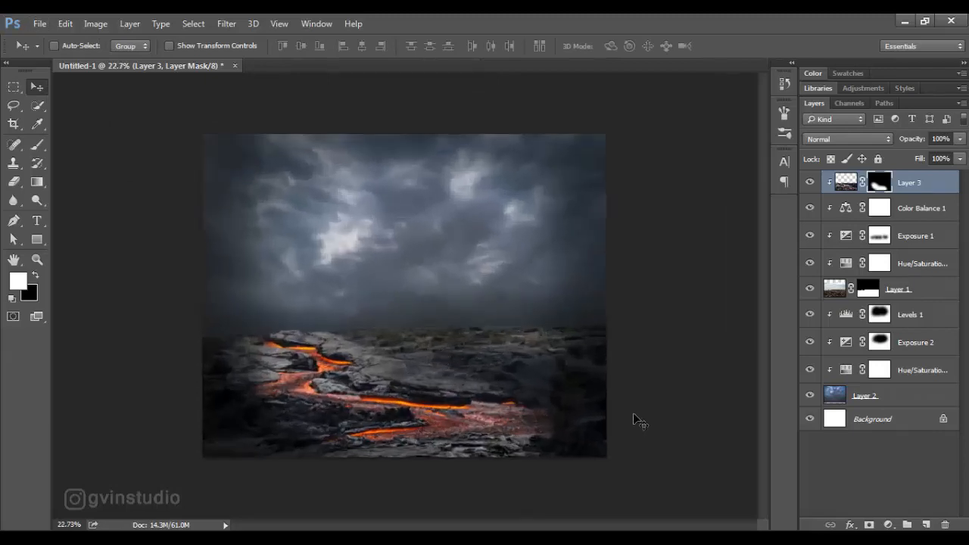
pyautogui.click(887, 524)
pyautogui.click(854, 214)
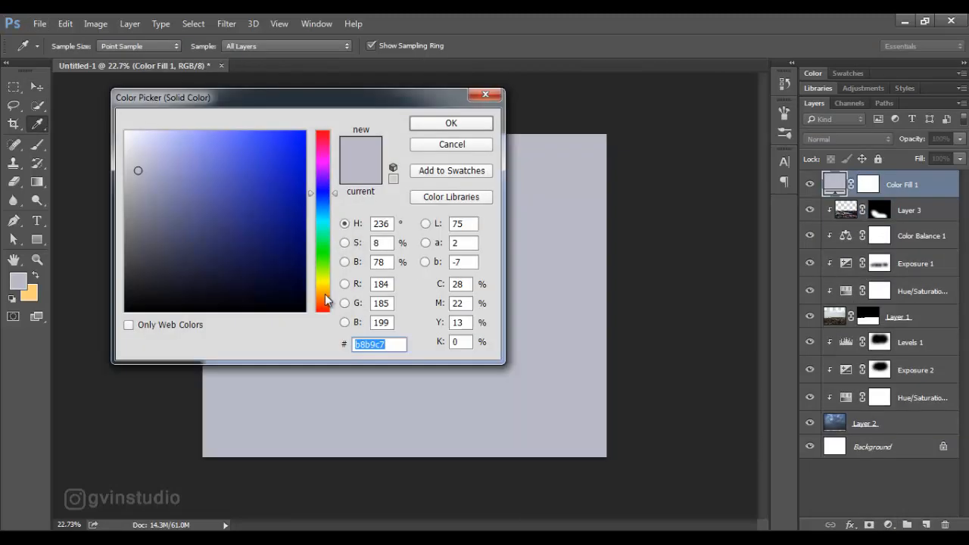
pyautogui.click(325, 295)
pyautogui.click(301, 136)
pyautogui.click(451, 123)
# Set the orange fill to Color Dodge, clip it to the ground layers and invert its mask to black.
pyautogui.click(837, 140)
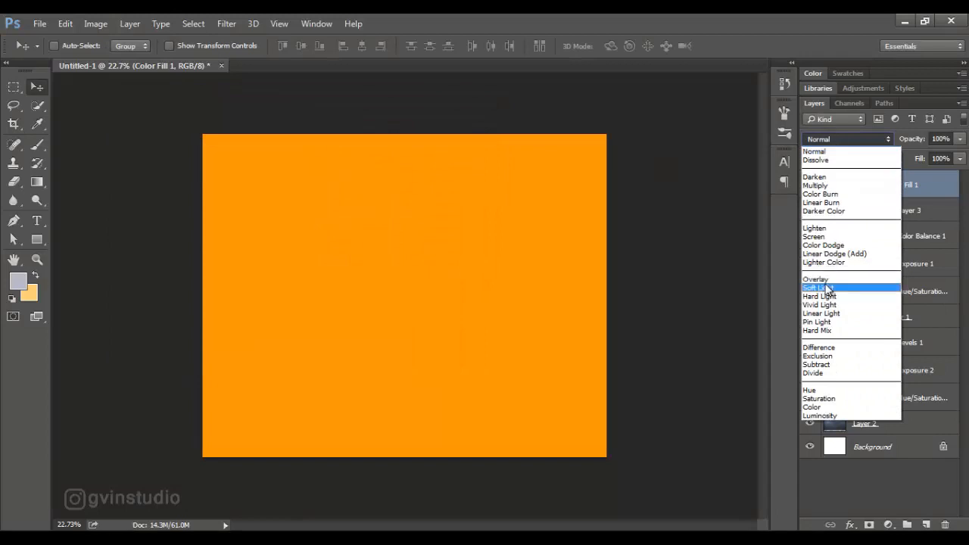
pyautogui.click(823, 245)
pyautogui.hotkey('ctrl', 'alt', 'g')
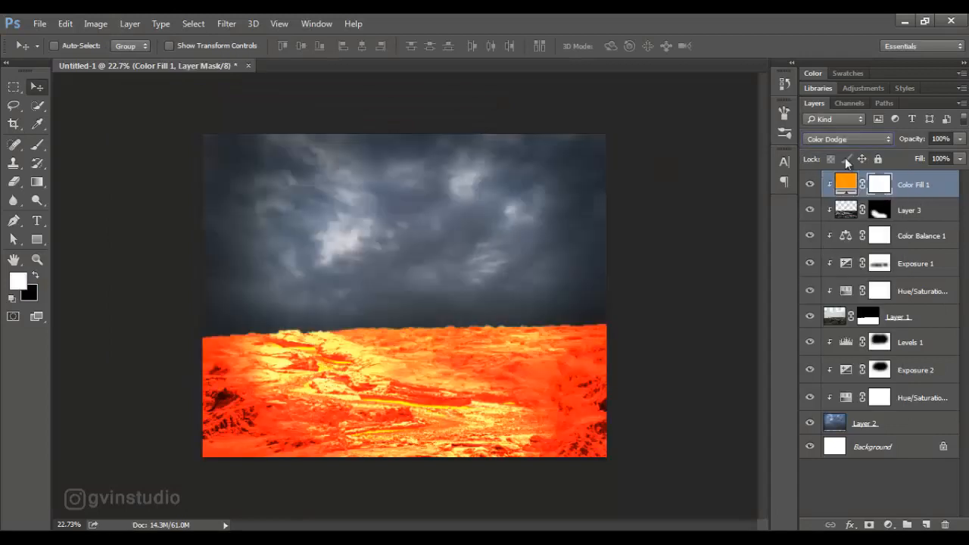
pyautogui.hotkey('ctrl', 'i')
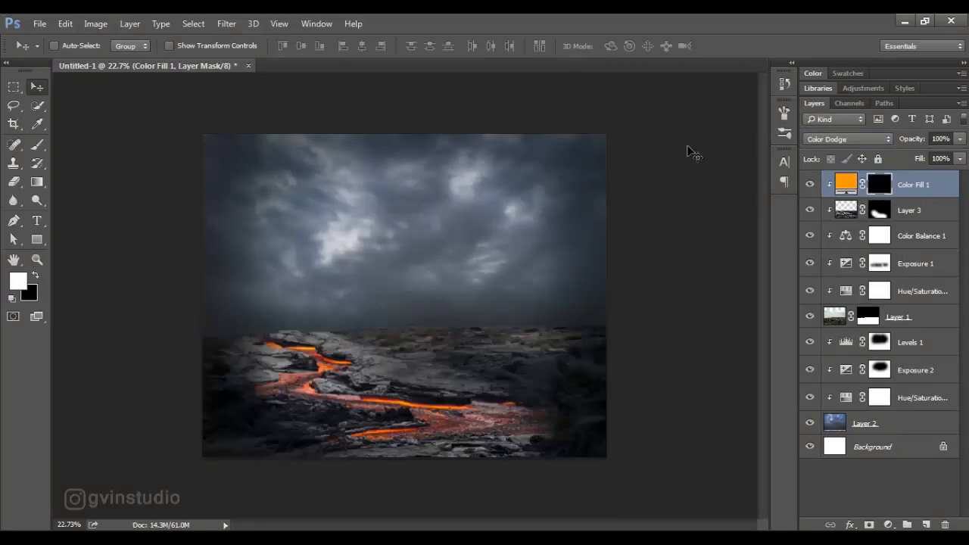
# Paint white on the orange fill's mask along the lava river with a 175 px brush at 49% opacity.
pyautogui.click(33, 147)
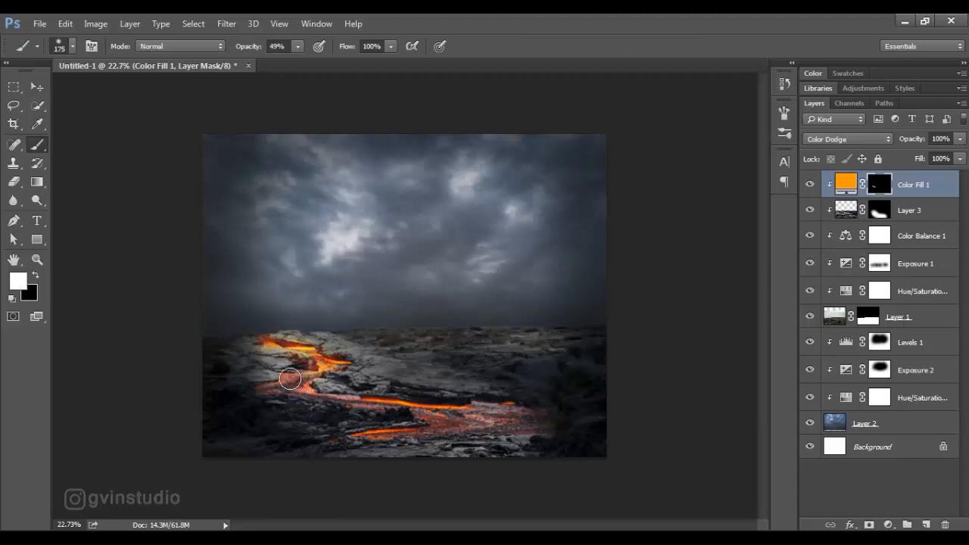
pyautogui.moveTo(364, 399)
pyautogui.mouseDown()
pyautogui.moveTo(454, 412)
pyautogui.moveTo(371, 438)
pyautogui.moveTo(528, 416)
pyautogui.moveTo(540, 425)
pyautogui.moveTo(412, 440)
pyautogui.mouseUp()
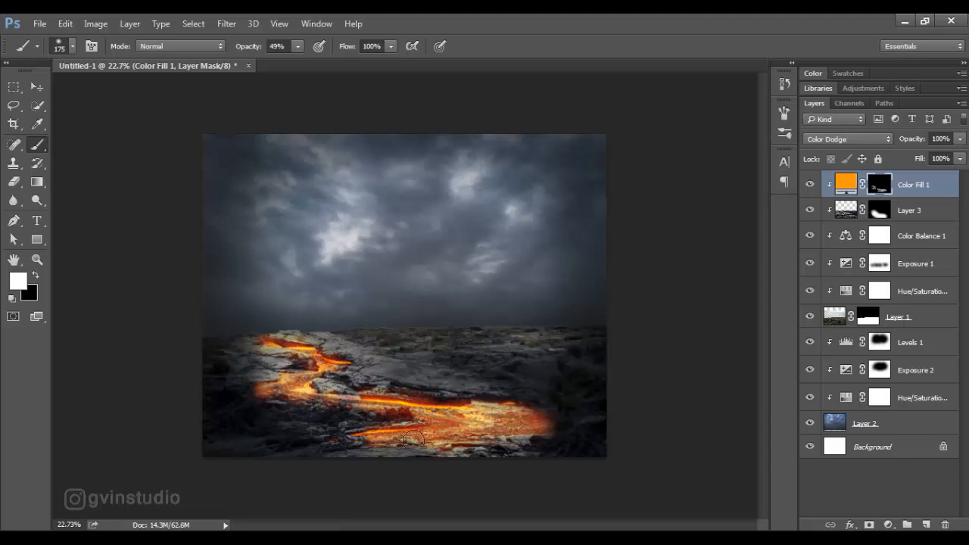
pyautogui.moveTo(352, 442)
pyautogui.mouseDown()
pyautogui.moveTo(475, 451)
pyautogui.moveTo(526, 431)
pyautogui.mouseUp()
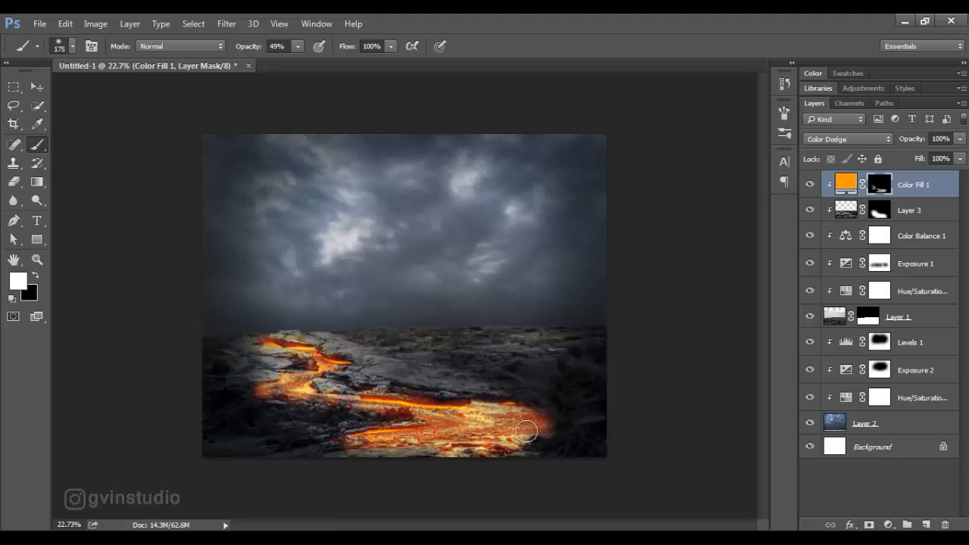
pyautogui.moveTo(346, 392); pyautogui.dragTo(283, 382)
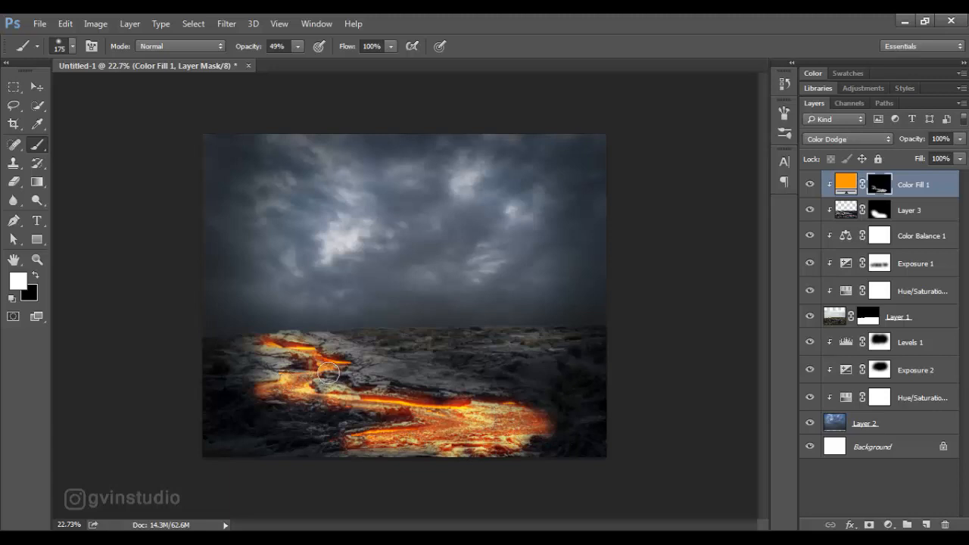
# Paint black on the orange fill's mask to trim the glow from the rocks beside the lava, and compare with the fill hidden.
pyautogui.press('x')
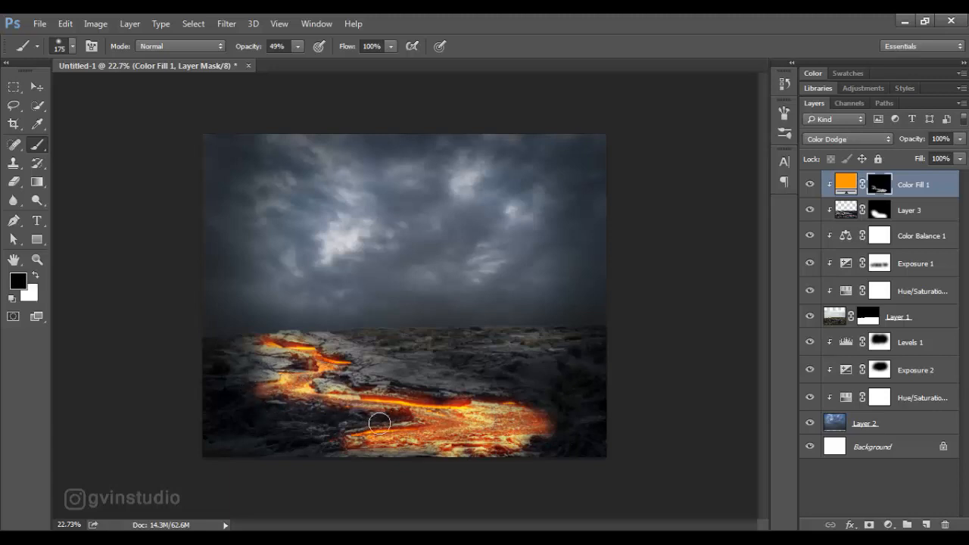
pyautogui.moveTo(448, 461); pyautogui.dragTo(526, 447)
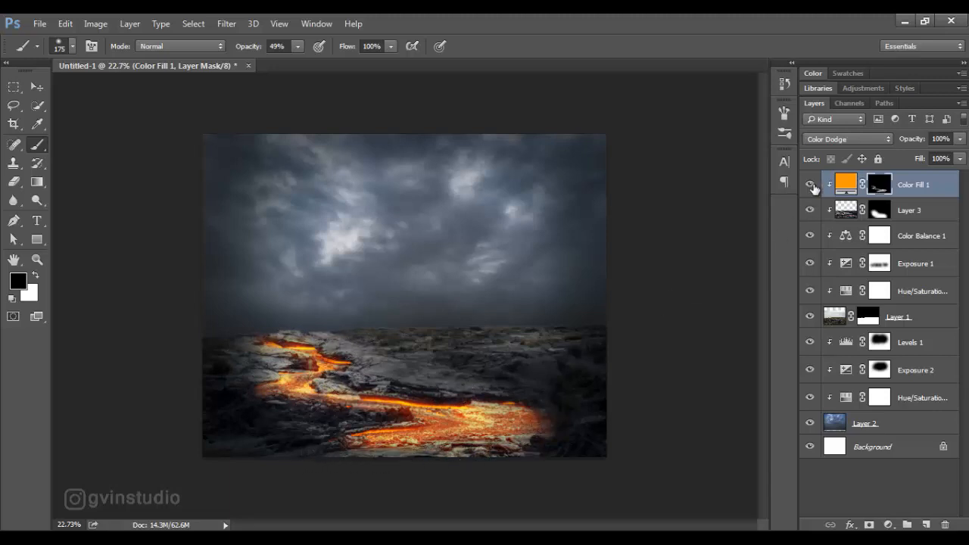
pyautogui.click(810, 185)
pyautogui.click(810, 186)
pyautogui.click(36, 88)
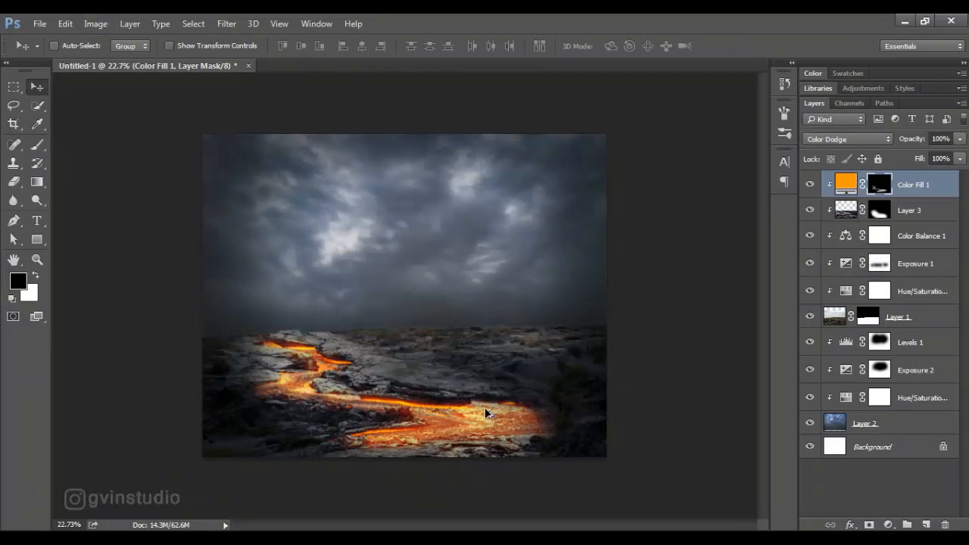
# Open more_cliff_stock_111_by_the_strawberry_tree_d1lpida.jpg from the Source folder.
pyautogui.scroll(-5, 489, 377)
pyautogui.scroll(7, 490, 377)
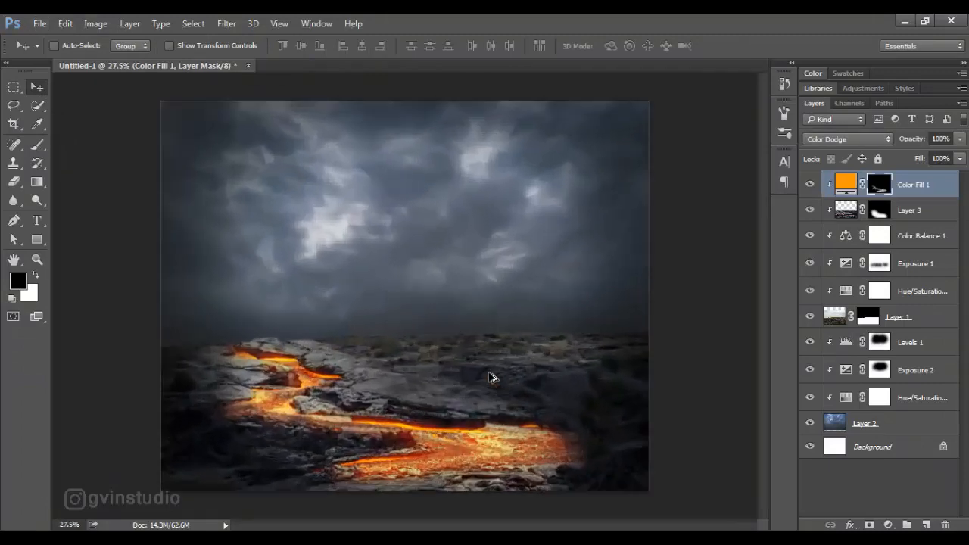
pyautogui.click(39, 23)
pyautogui.click(46, 51)
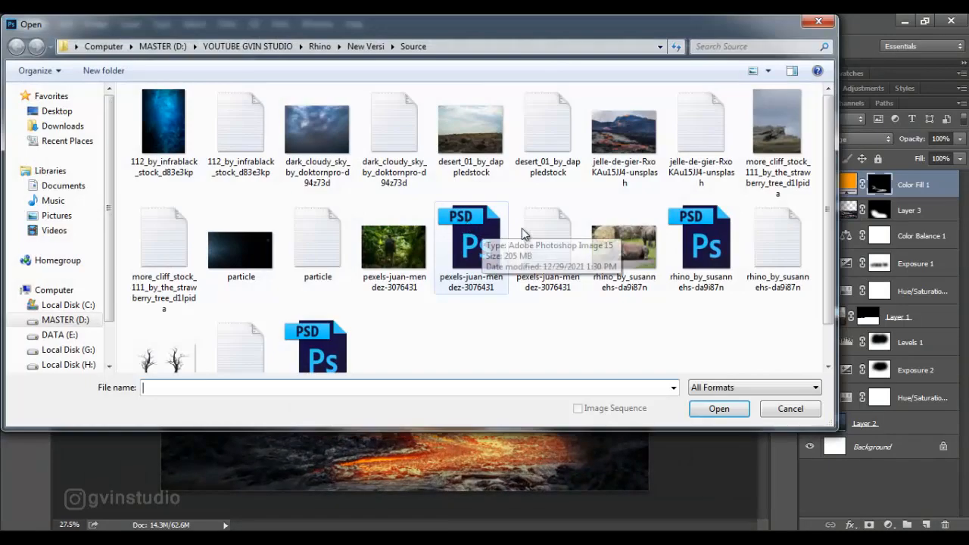
pyautogui.click(778, 137)
pyautogui.click(738, 408)
# Select the cliff with Quick Selection and subtract the grassy ground below it with a rectangular selection.
pyautogui.press('w')
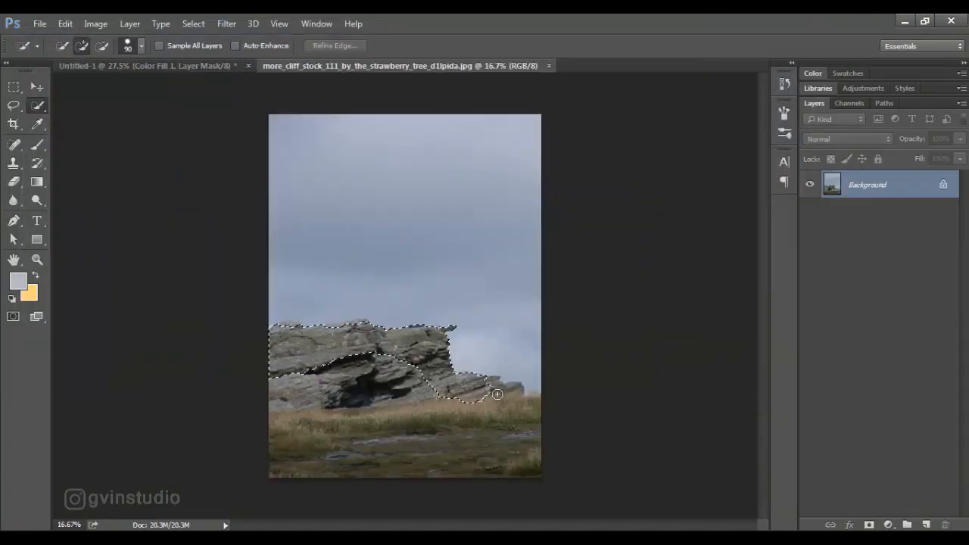
pyautogui.moveTo(496, 394); pyautogui.dragTo(424, 450)
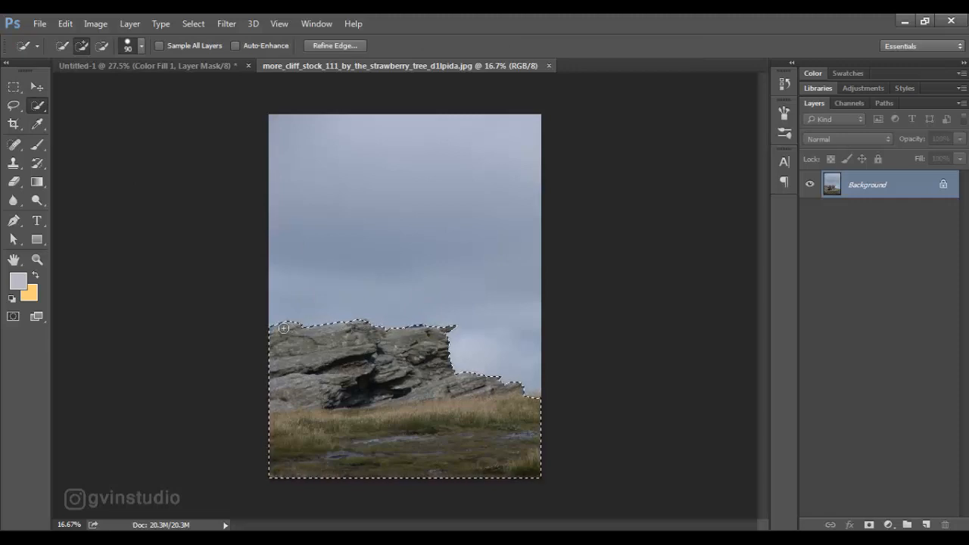
pyautogui.press('m')
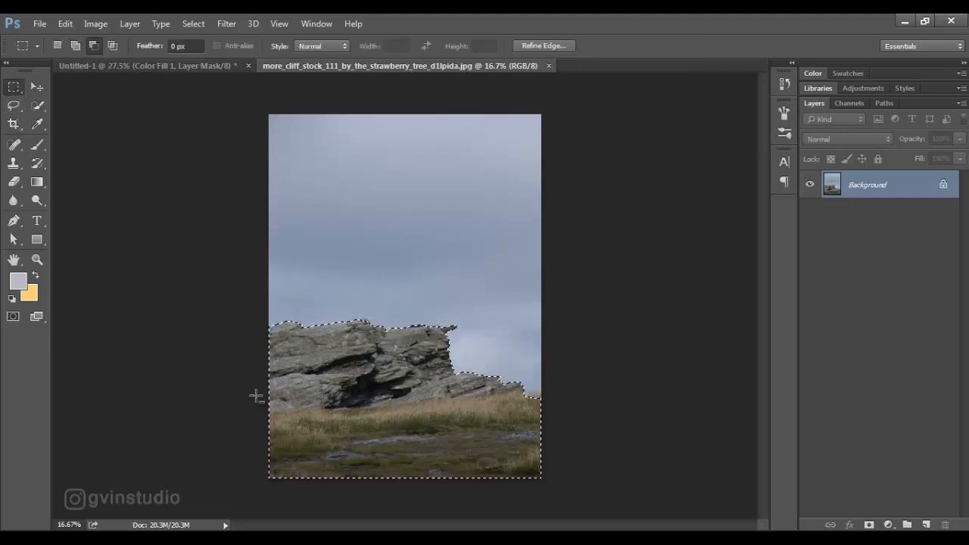
pyautogui.moveTo(261, 408); pyautogui.dragTo(579, 499)
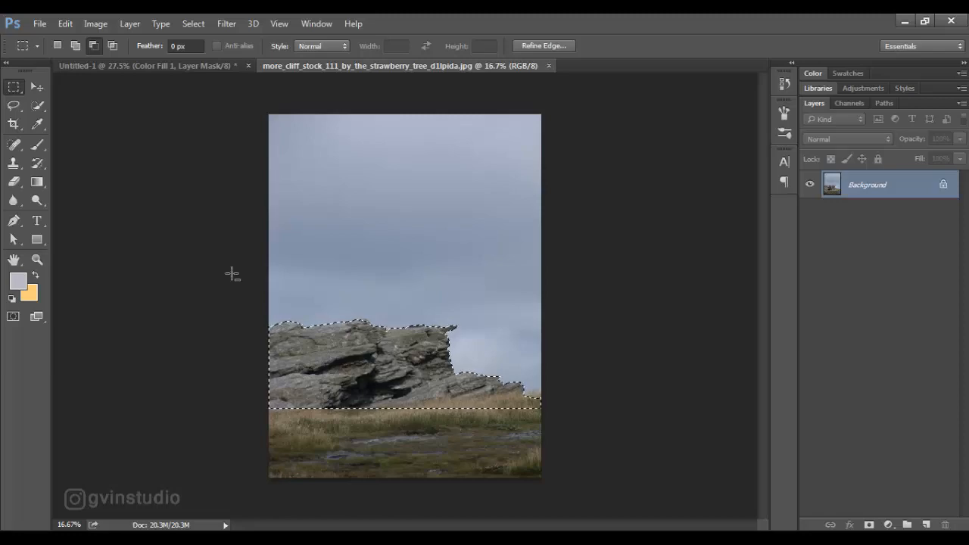
pyautogui.press('v')
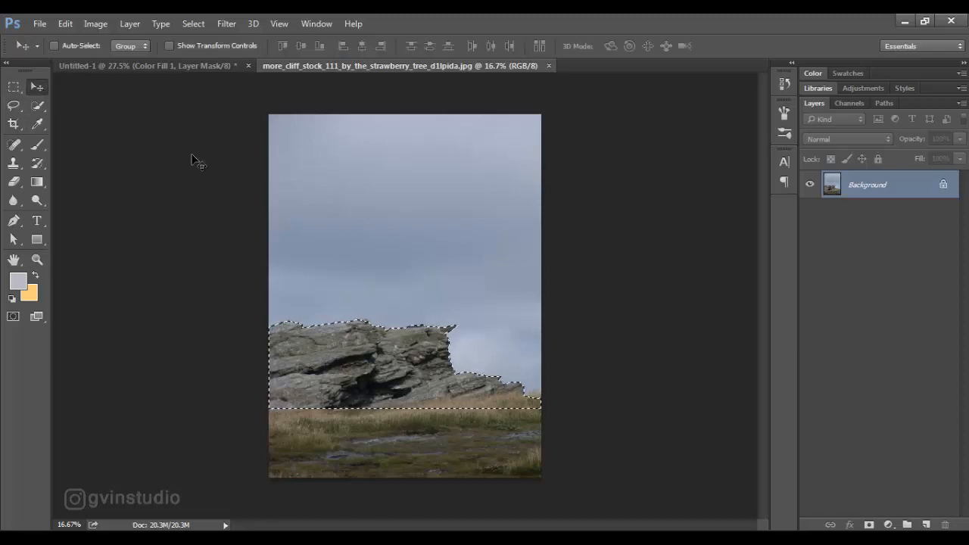
# Add a layer mask to the cliff photo from the current rock selection.
pyautogui.click(869, 524)
pyautogui.scroll(5, 443, 396)
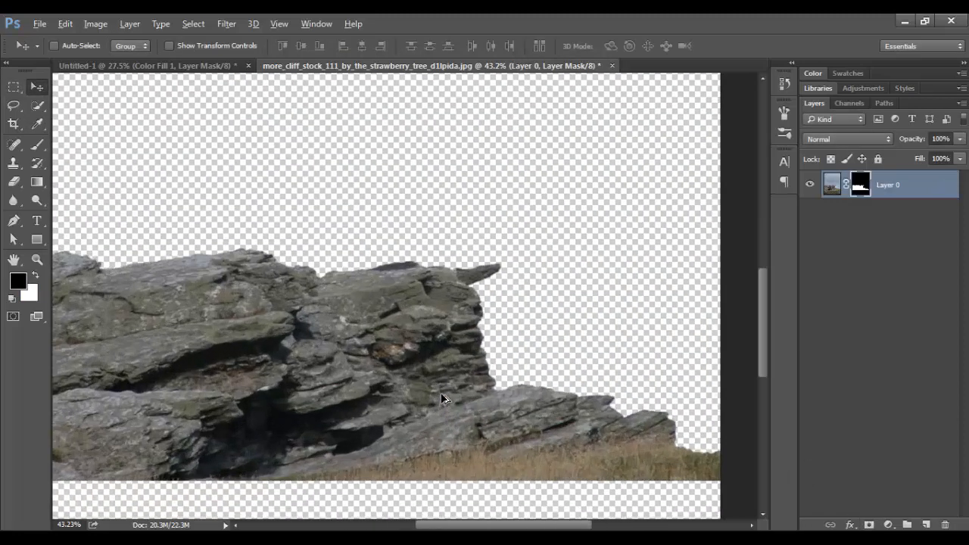
pyautogui.scroll(3, 443, 396)
pyautogui.scroll(2, 504, 340)
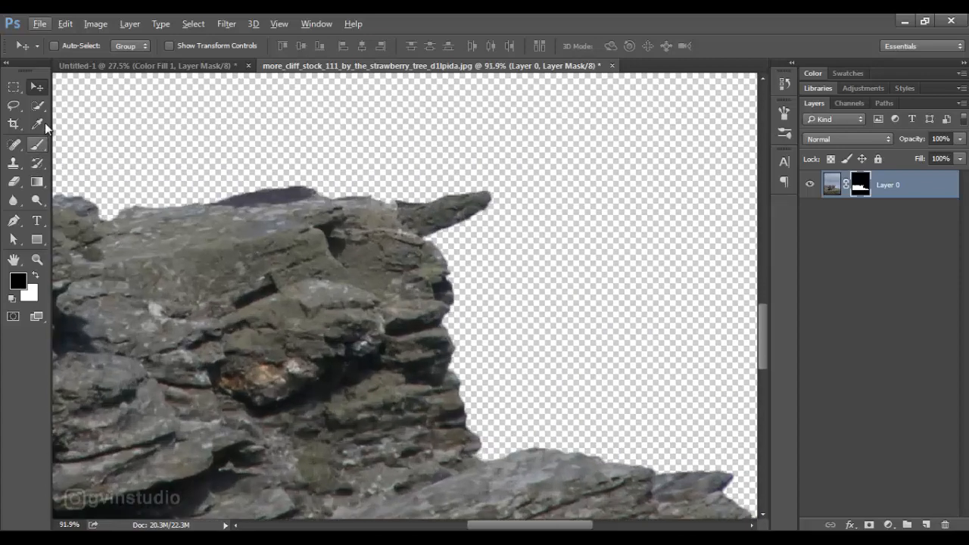
# Paint black on the cliff's mask with a 70 px round brush at 100% opacity to remove the jutting rock tip.
pyautogui.click(37, 145)
pyautogui.rightClick(601, 256)
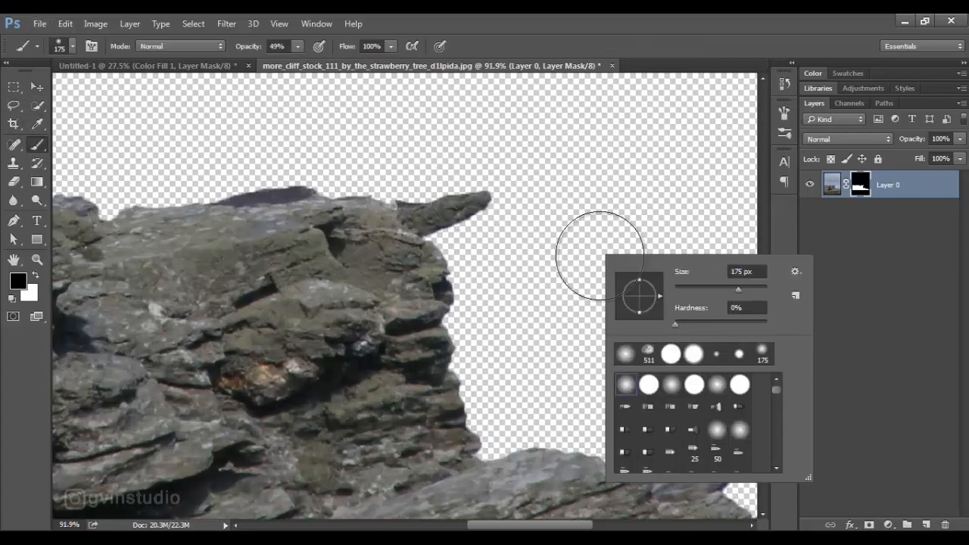
pyautogui.click(648, 386)
pyautogui.click(685, 44)
pyautogui.press('[')
pyautogui.press('[')
pyautogui.press('[')
pyautogui.press('[')
pyautogui.press('[')
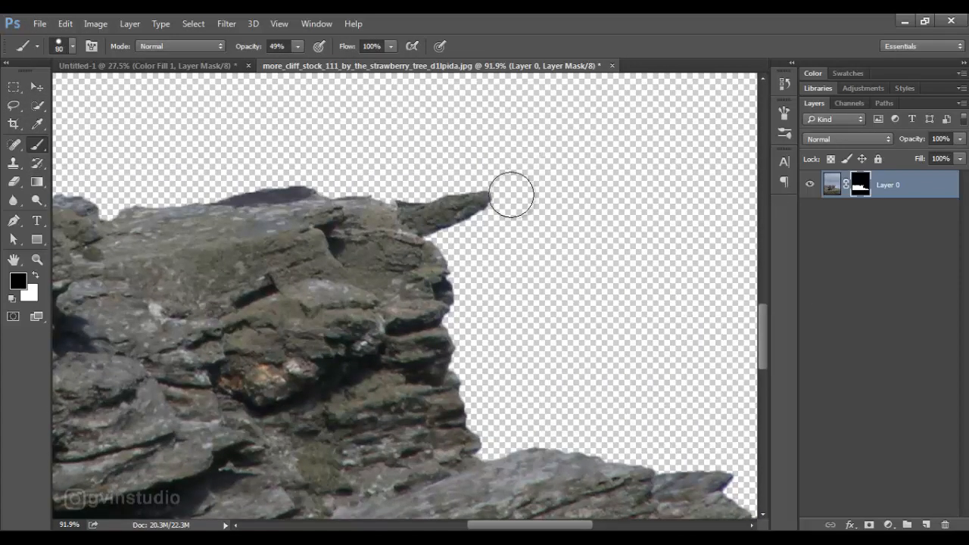
pyautogui.moveTo(510, 195)
pyautogui.mouseDown()
pyautogui.moveTo(449, 184)
pyautogui.moveTo(483, 218)
pyautogui.moveTo(438, 197)
pyautogui.moveTo(504, 229)
pyautogui.mouseUp()
pyautogui.hotkey('ctrl', 'z')
pyautogui.press('0')
pyautogui.rightClick(504, 228)
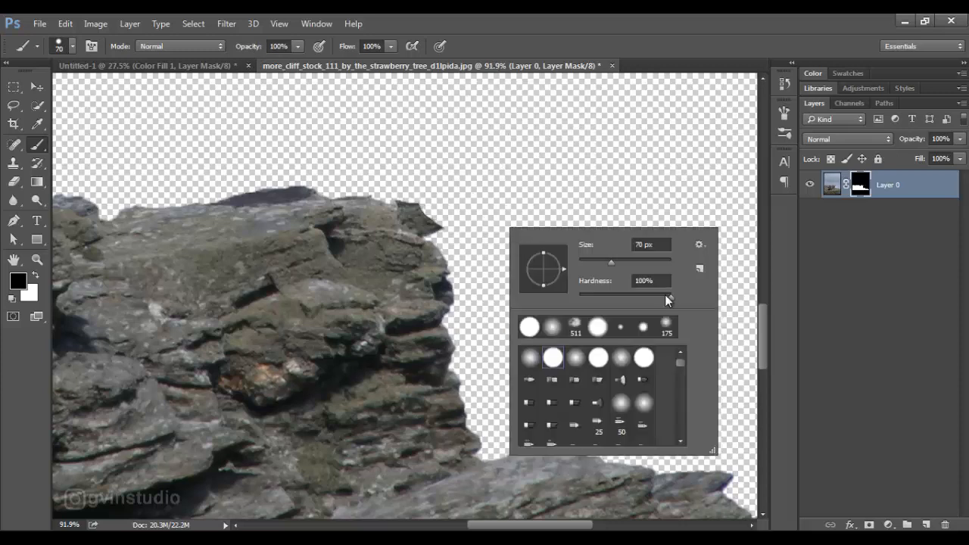
pyautogui.press('Return')
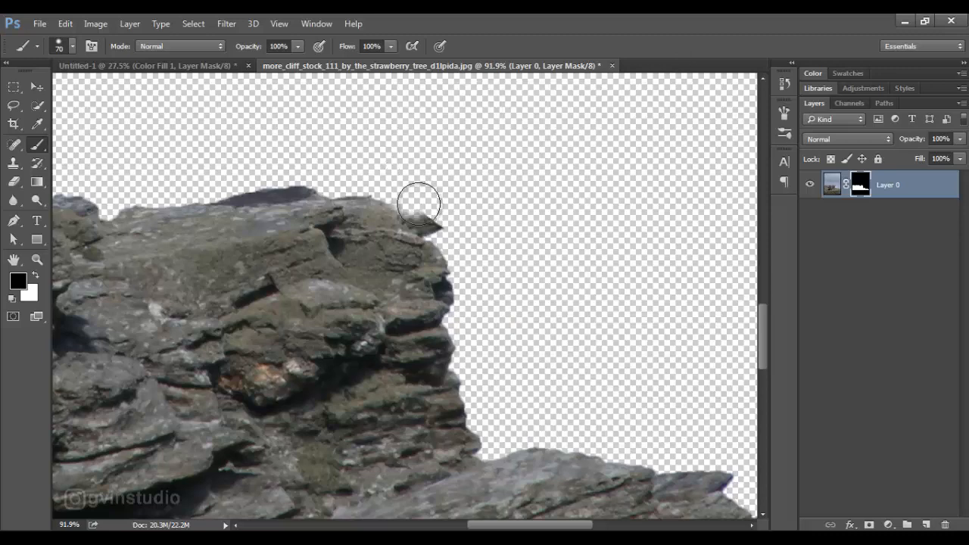
pyautogui.rightClick(468, 200)
pyautogui.press('Return')
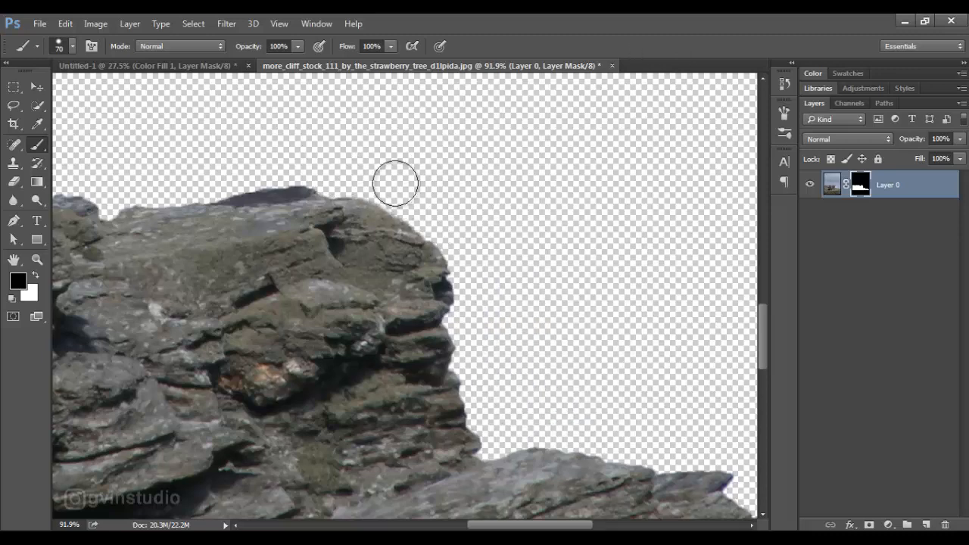
# Bring the masked cliff into the Untitled-1 composite, scale it down proportionally and place it in the lower-left foreground beside the lava.
pyautogui.scroll(-5, 492, 310)
pyautogui.press('v')
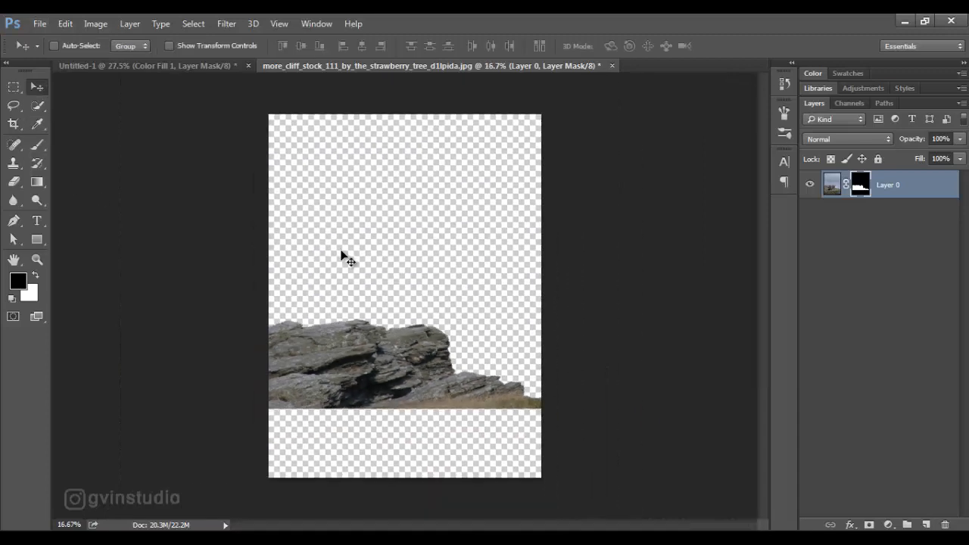
pyautogui.moveTo(379, 342); pyautogui.dragTo(315, 403)
pyautogui.hotkey('ctrl', 't')
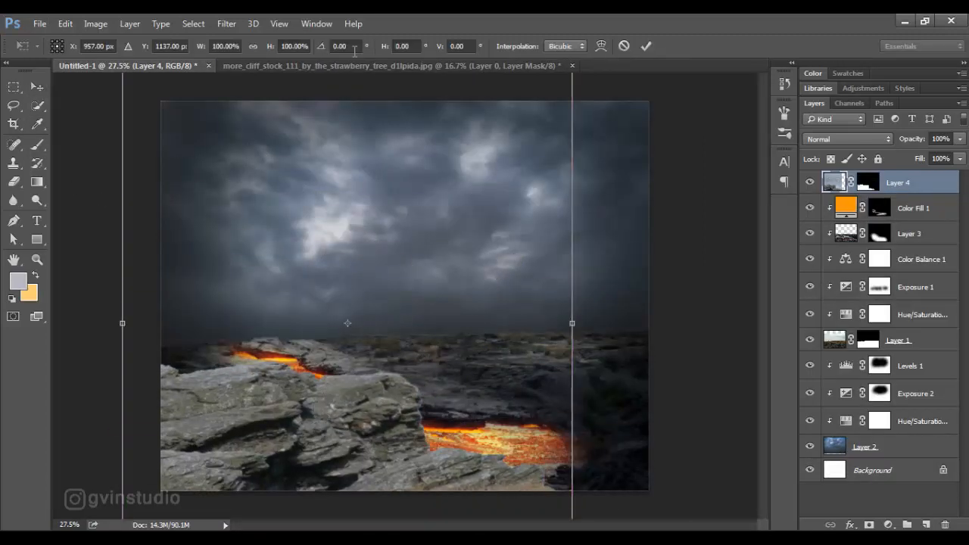
pyautogui.moveTo(201, 46); pyautogui.dragTo(164, 46)
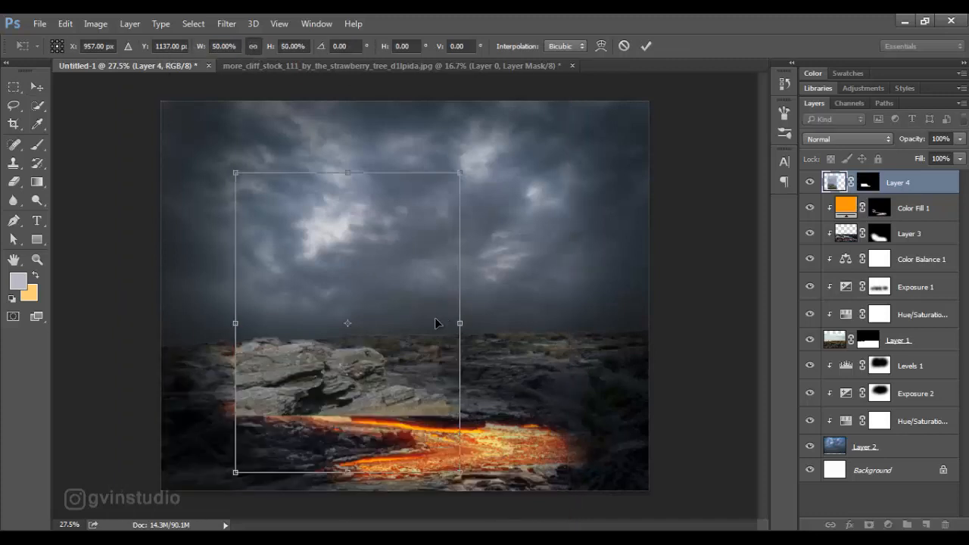
pyautogui.moveTo(435, 317); pyautogui.dragTo(356, 403)
pyautogui.moveTo(378, 256); pyautogui.dragTo(420, 244)
pyautogui.click(646, 45)
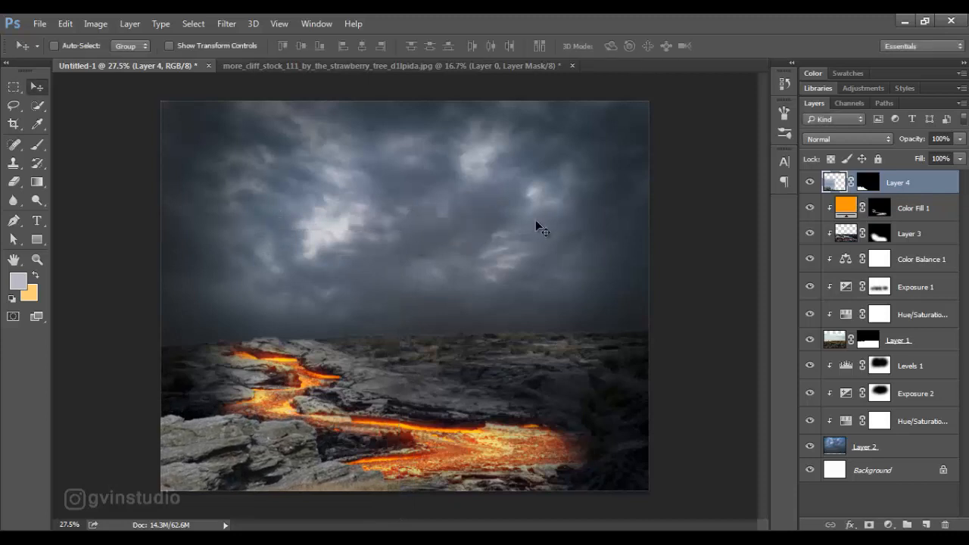
# Add a Hue/Saturation adjustment clipped to the cliff layer with saturation -34 and lightness -14.
pyautogui.click(888, 525)
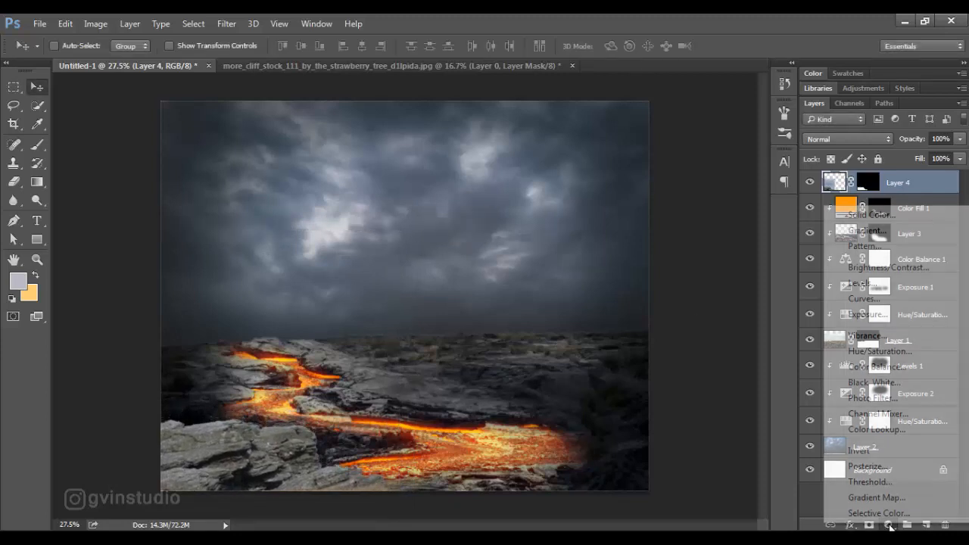
pyautogui.click(824, 348)
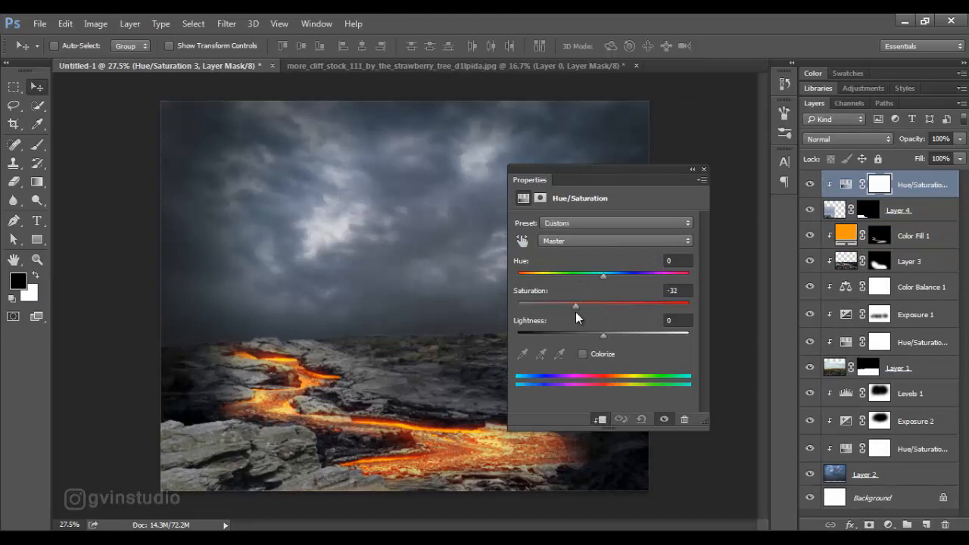
pyautogui.moveTo(606, 337); pyautogui.dragTo(592, 338)
# Add an Exposure adjustment clipped to the cliff layer and lower its exposure to darken the rocks.
pyautogui.click(888, 525)
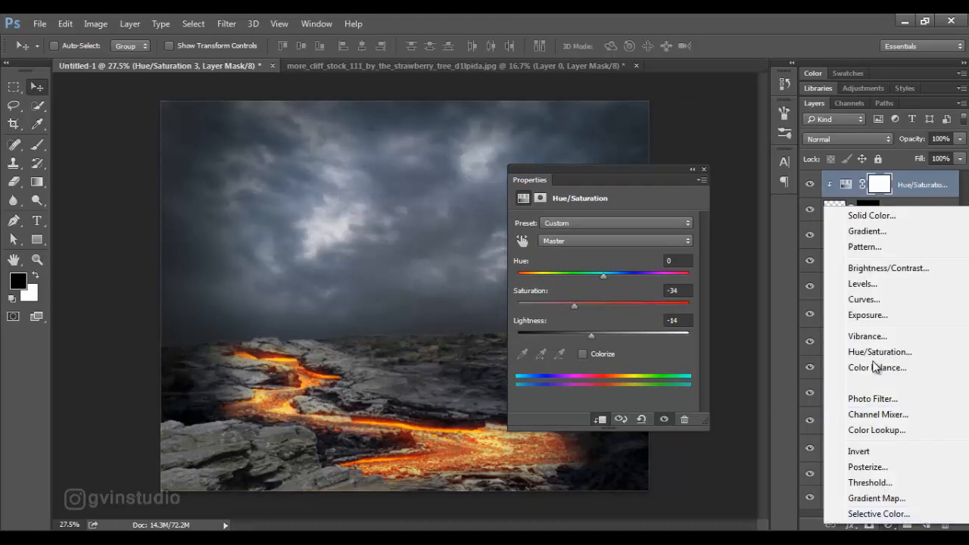
pyautogui.click(868, 315)
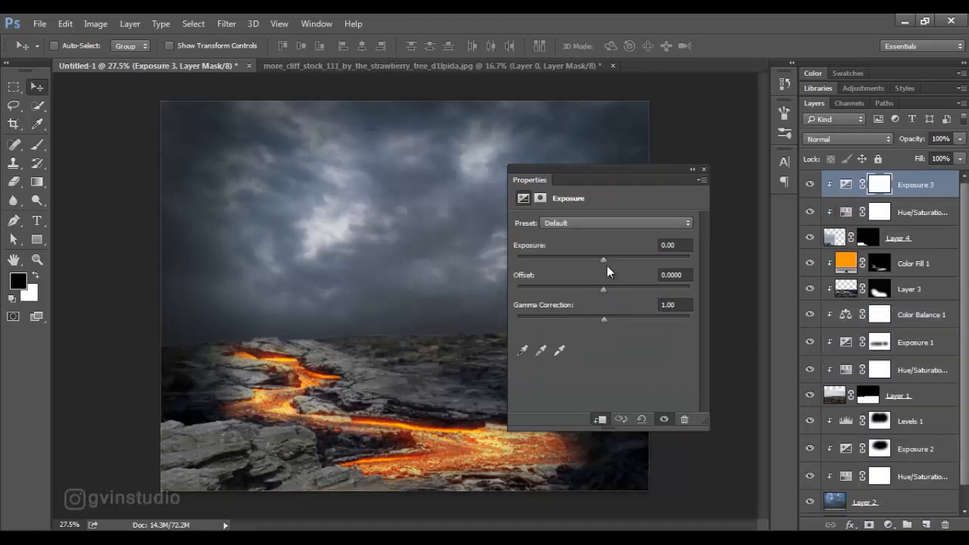
pyautogui.moveTo(602, 258); pyautogui.dragTo(567, 266)
pyautogui.click(703, 169)
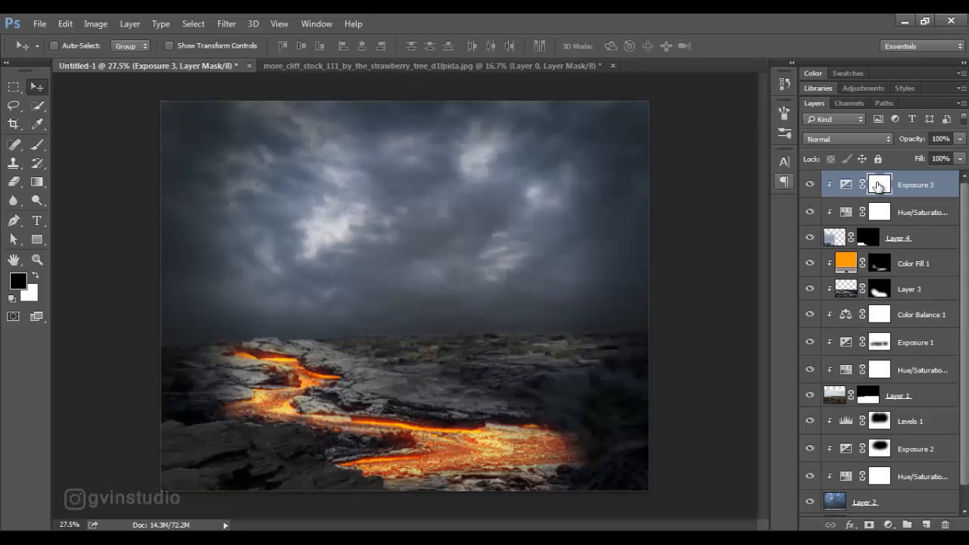
# Paint black on the cliff's Exposure mask along the rocks' upper edge with a 400 px brush at 47% opacity and 45% flow.
pyautogui.click(37, 144)
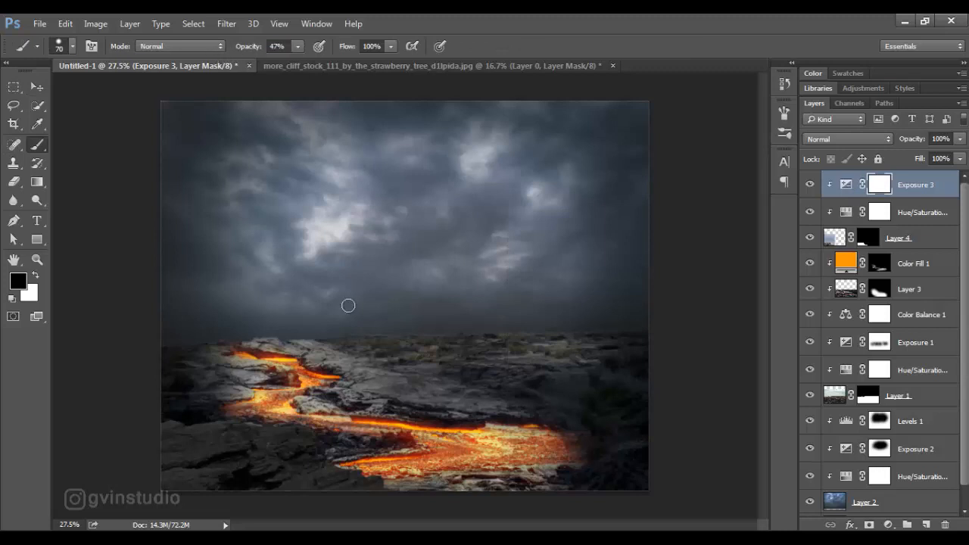
pyautogui.moveTo(180, 415); pyautogui.dragTo(221, 413)
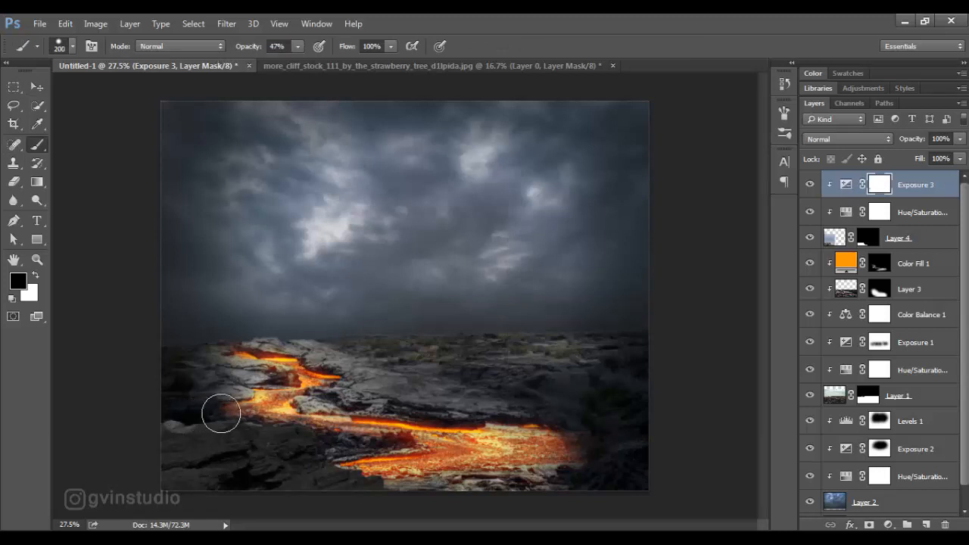
pyautogui.hotkey('ctrl', 'z')
pyautogui.rightClick(291, 372)
pyautogui.click(318, 432)
pyautogui.click(600, 36)
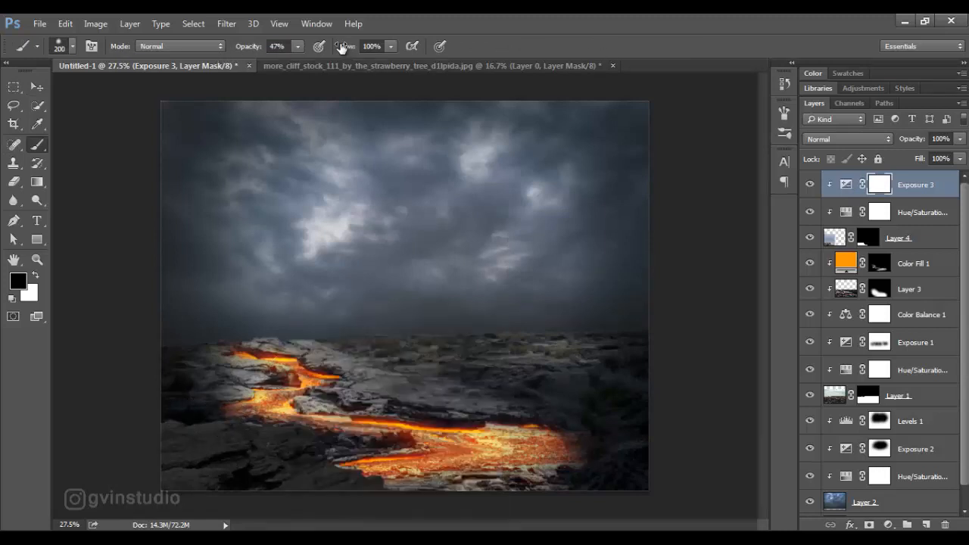
pyautogui.moveTo(345, 47); pyautogui.dragTo(310, 51)
pyautogui.press(']')
pyautogui.press(']')
pyautogui.moveTo(191, 407); pyautogui.dragTo(306, 428)
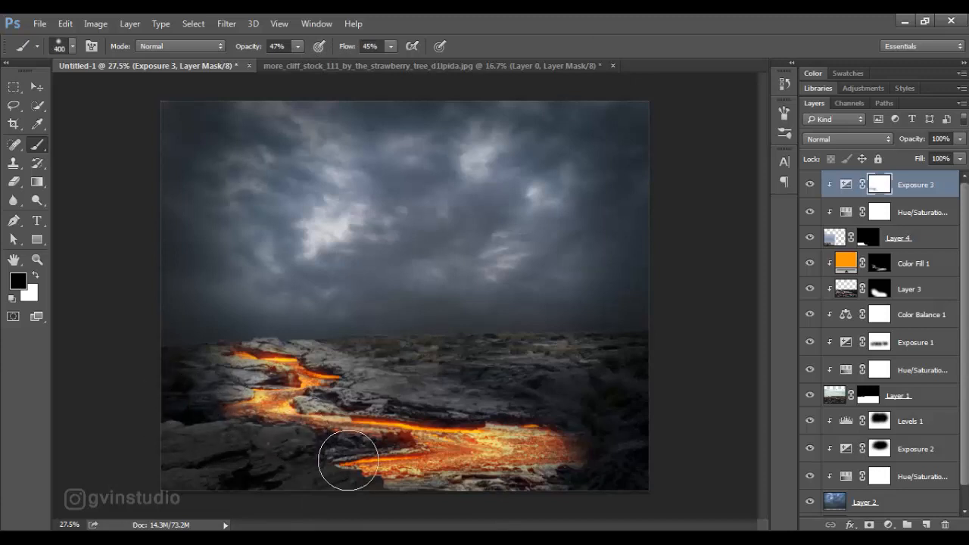
pyautogui.moveTo(162, 394); pyautogui.dragTo(254, 399)
pyautogui.click(37, 86)
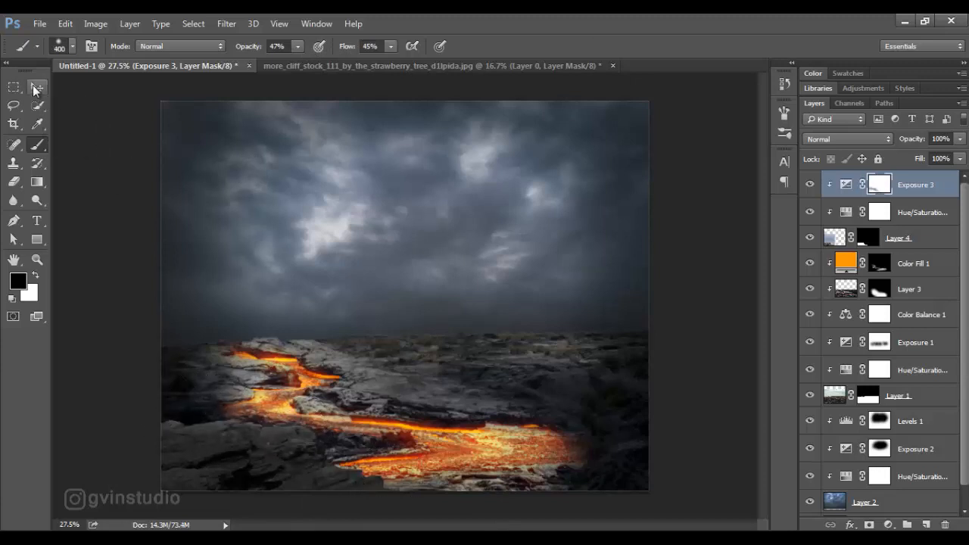
# Add a Levels adjustment clipped to the cliff layer and lower its white output level.
pyautogui.scroll(1, 411, 369)
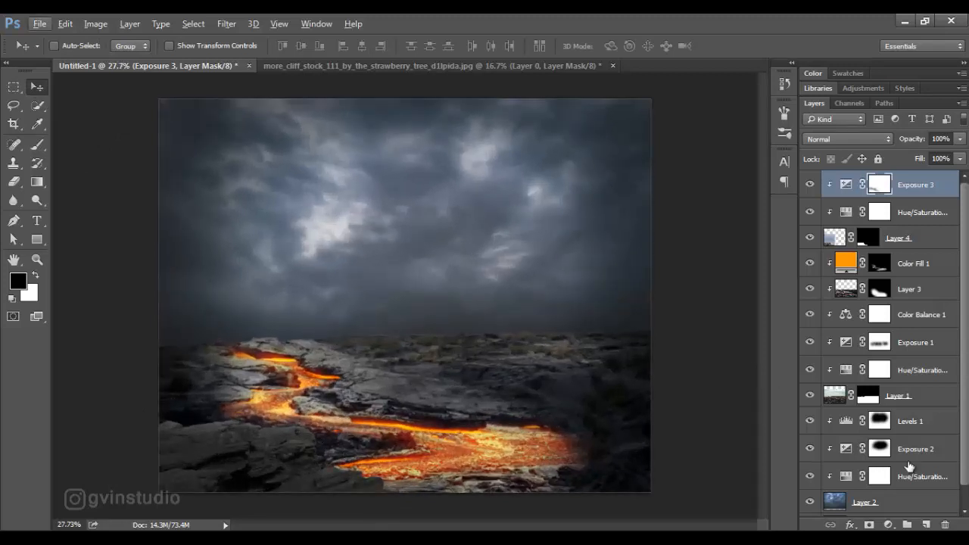
pyautogui.click(889, 525)
pyautogui.click(813, 283)
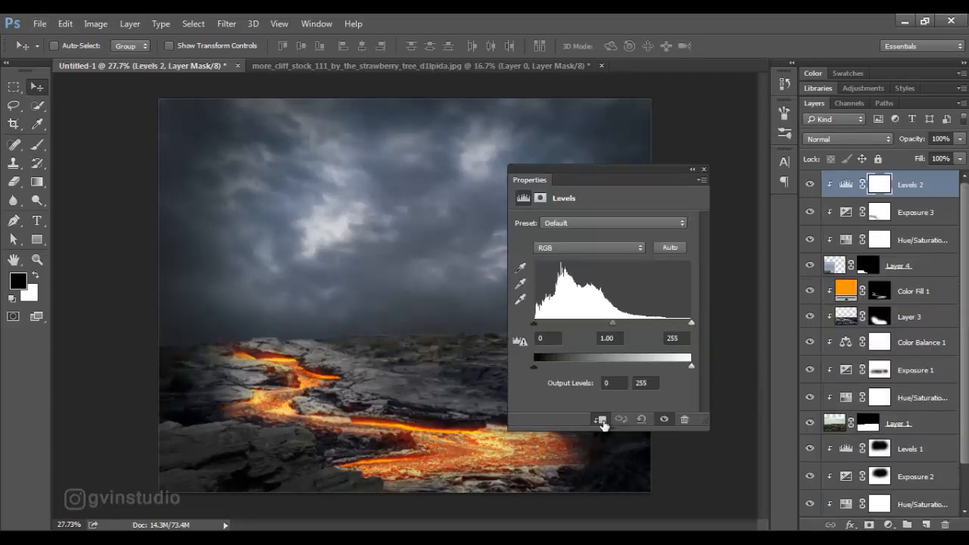
pyautogui.moveTo(691, 367); pyautogui.dragTo(687, 366)
pyautogui.click(703, 169)
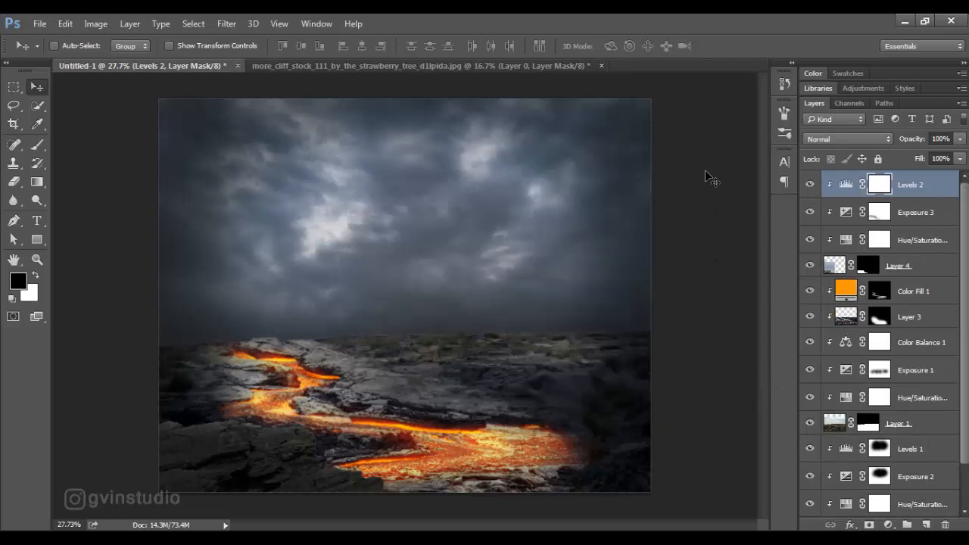
# Invert the new Levels mask and paint white over the lower cliff rocks with a 400 px brush at 47% opacity and 93% flow.
pyautogui.hotkey('ctrl', 'i')
pyautogui.press('b')
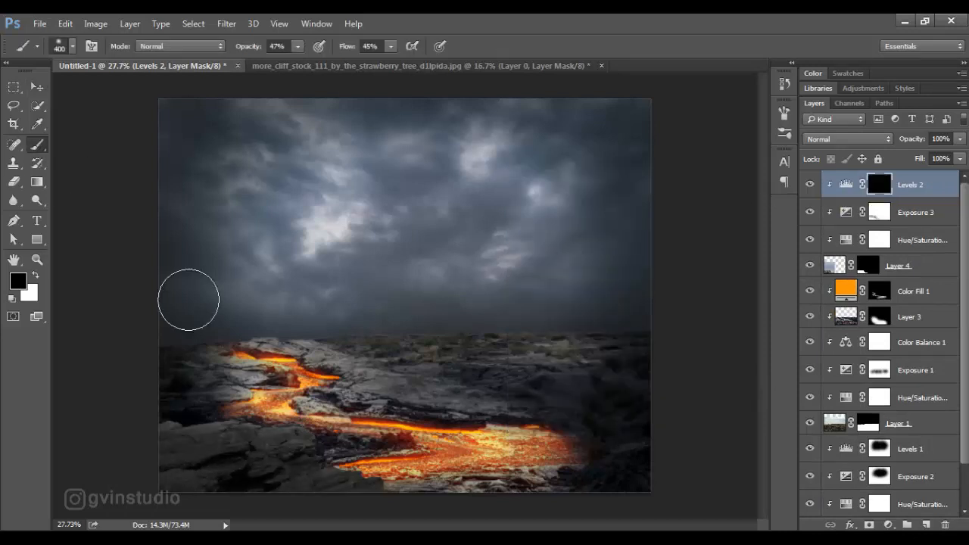
pyautogui.click(34, 277)
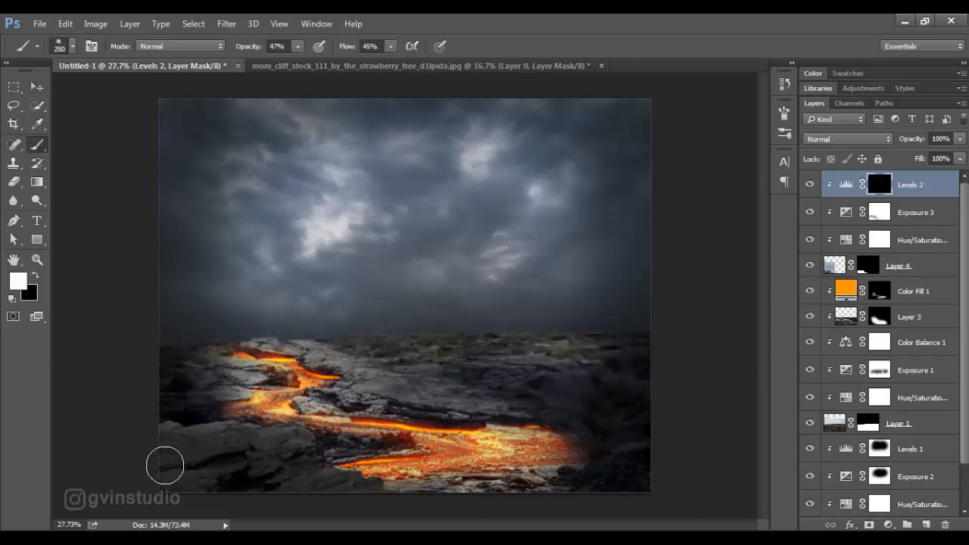
pyautogui.press(']')
pyautogui.press(']')
pyautogui.moveTo(345, 51); pyautogui.dragTo(369, 52)
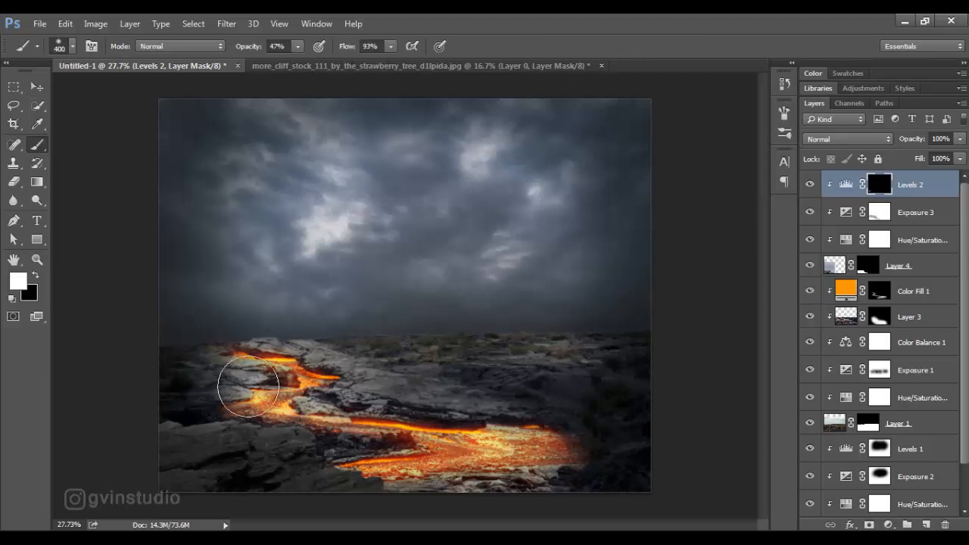
pyautogui.moveTo(176, 469); pyautogui.dragTo(336, 503)
pyautogui.moveTo(161, 466)
pyautogui.mouseDown()
pyautogui.moveTo(305, 494)
pyautogui.moveTo(187, 478)
pyautogui.moveTo(295, 491)
pyautogui.moveTo(224, 479)
pyautogui.mouseUp()
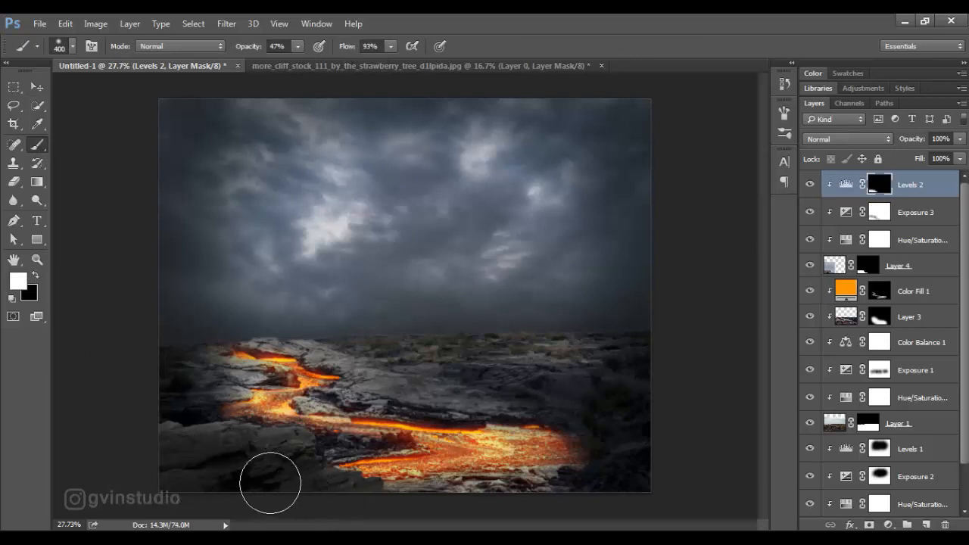
pyautogui.press('v')
# Add a Color Balance adjustment clipped to the cliff layer with midtones at Cyan/Red -3 and Yellow/Blue +9.
pyautogui.click(887, 526)
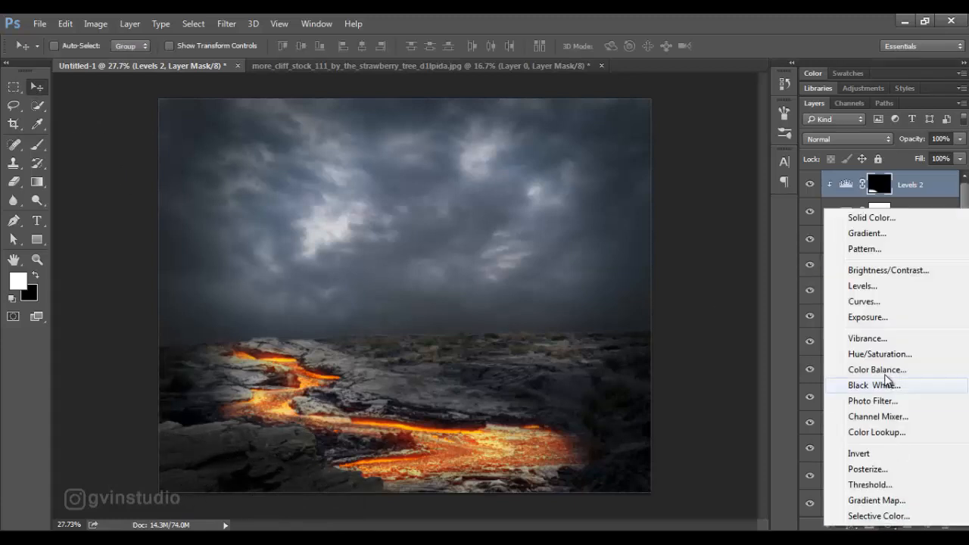
pyautogui.click(878, 370)
pyautogui.moveTo(585, 303); pyautogui.dragTo(592, 303)
pyautogui.moveTo(585, 254); pyautogui.dragTo(583, 254)
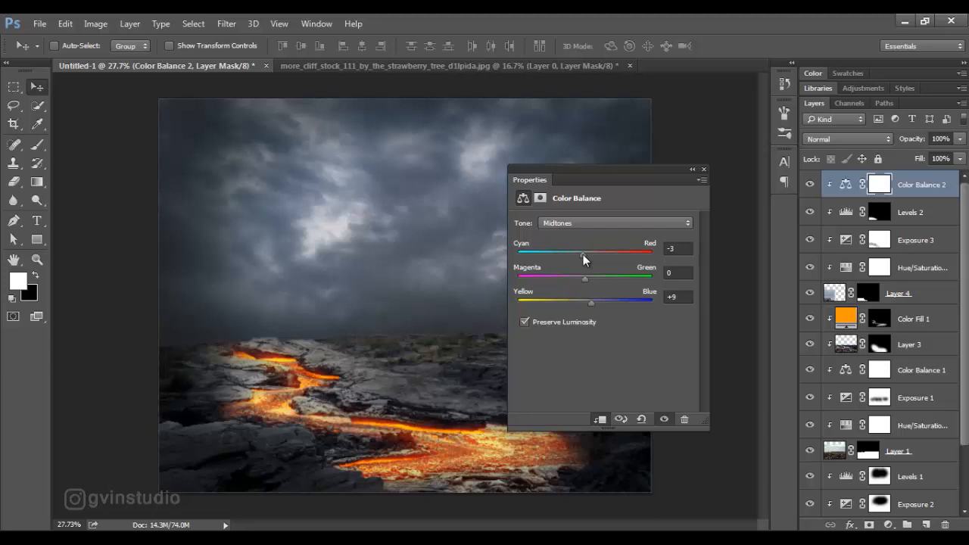
pyautogui.click(704, 169)
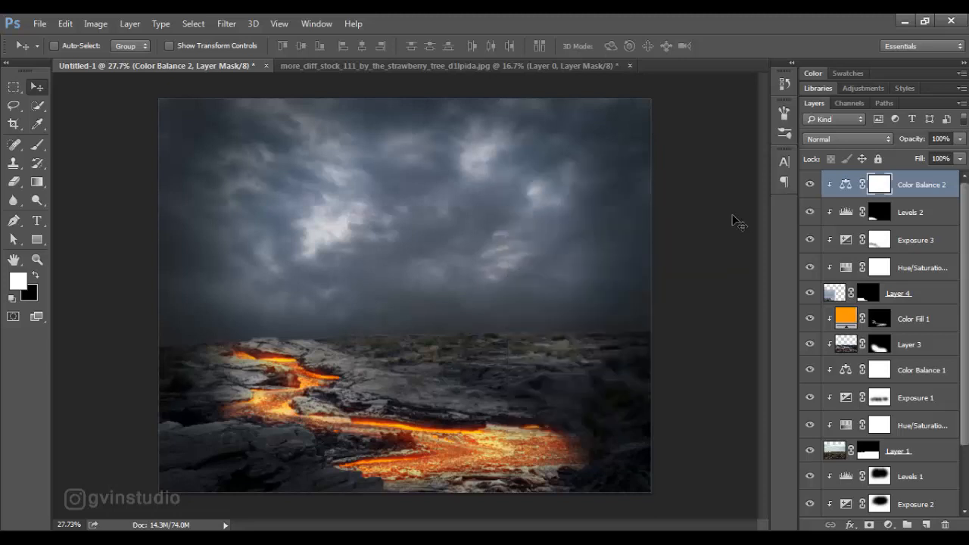
# Group the cliff layer with its clipped adjustments and duplicate the group.
pyautogui.keyDown('shift'); pyautogui.click(930, 300); pyautogui.keyUp('shift')
pyautogui.hotkey('ctrl', 'g')
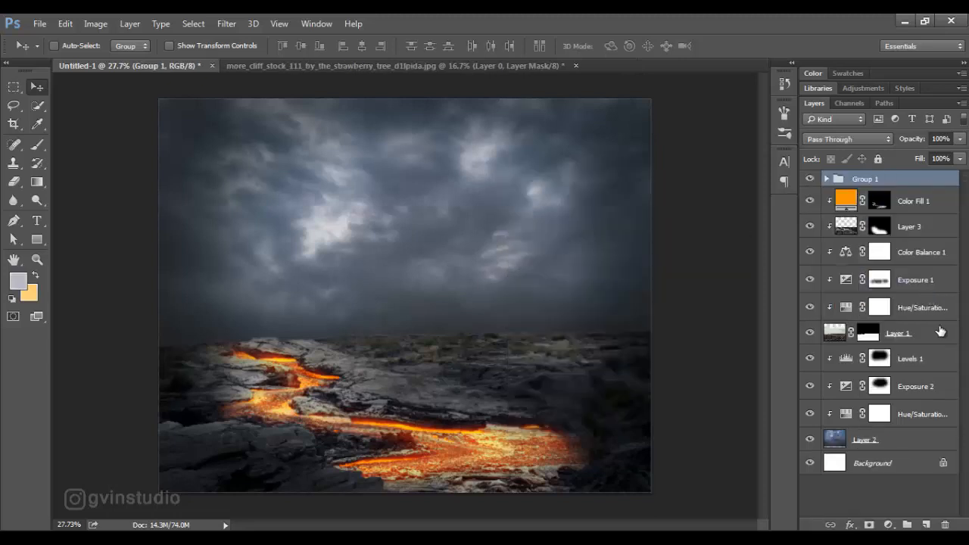
pyautogui.moveTo(903, 185); pyautogui.dragTo(924, 525)
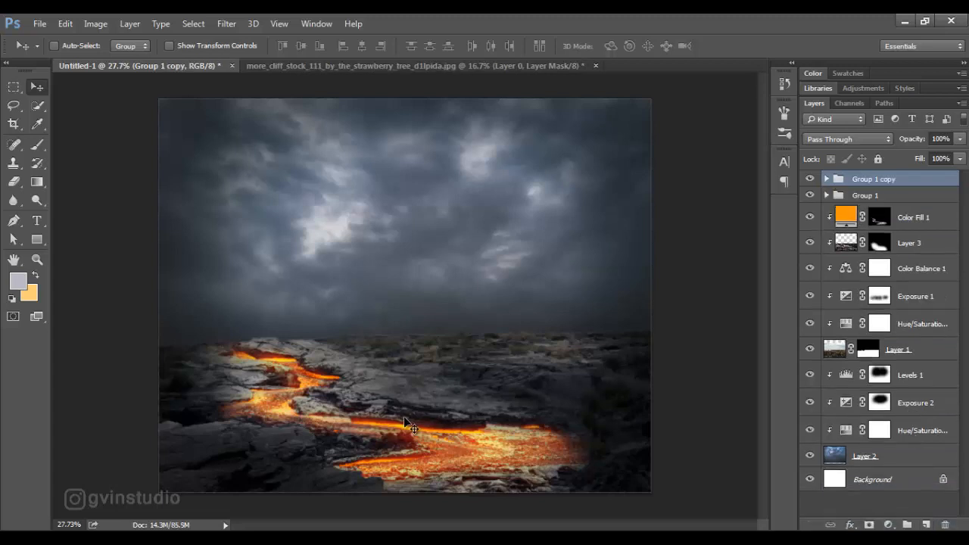
# Move the duplicated cliff group to the right side, flip it horizontally and place it in the foreground corner beside the lava.
pyautogui.moveTo(405, 423); pyautogui.dragTo(530, 439)
pyautogui.hotkey('ctrl', 't')
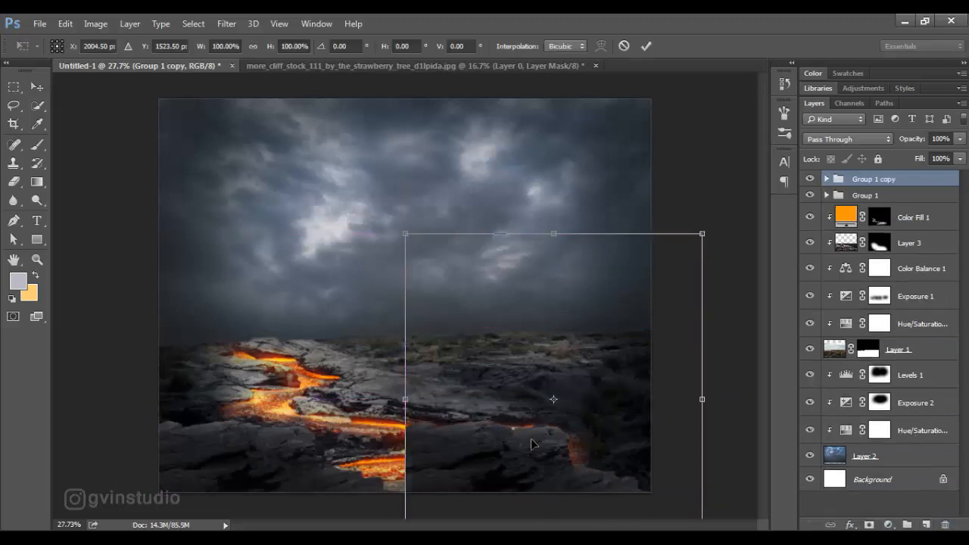
pyautogui.rightClick(531, 443)
pyautogui.click(579, 409)
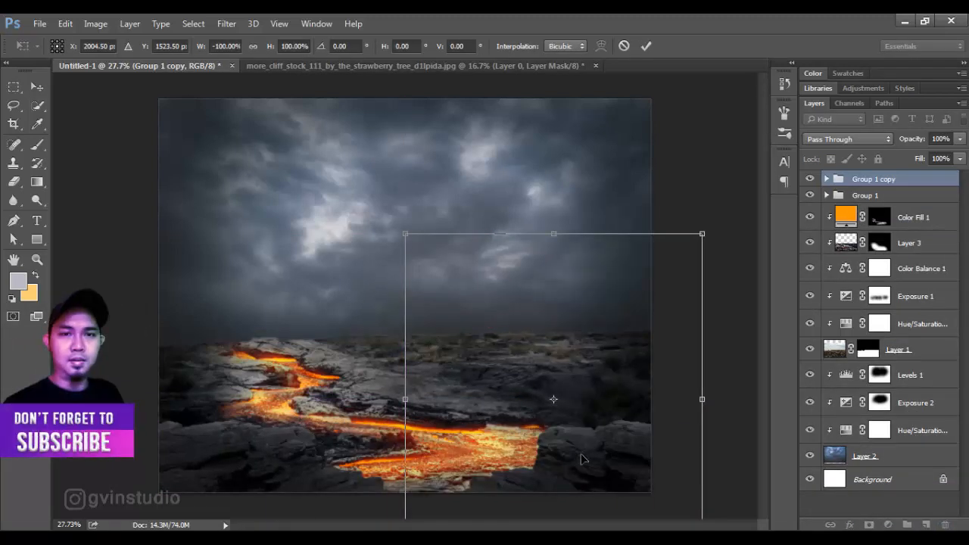
pyautogui.moveTo(582, 458); pyautogui.dragTo(598, 464)
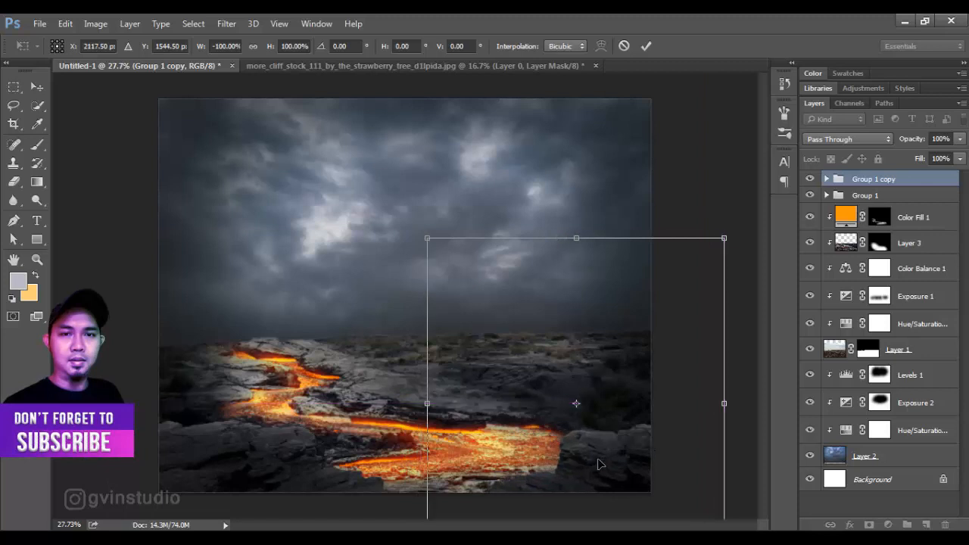
pyautogui.click(646, 46)
pyautogui.moveTo(573, 353); pyautogui.dragTo(597, 345)
# Group all layers from the orange Color Fill down to the sky layer and name the group bg.
pyautogui.click(908, 223)
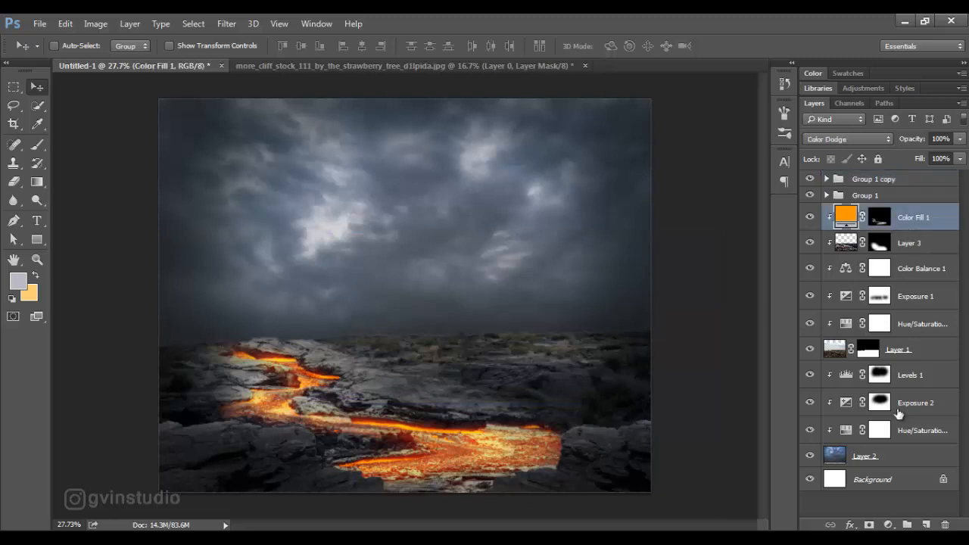
pyautogui.keyDown('shift'); pyautogui.click(896, 459); pyautogui.keyUp('shift')
pyautogui.hotkey('ctrl', 'g')
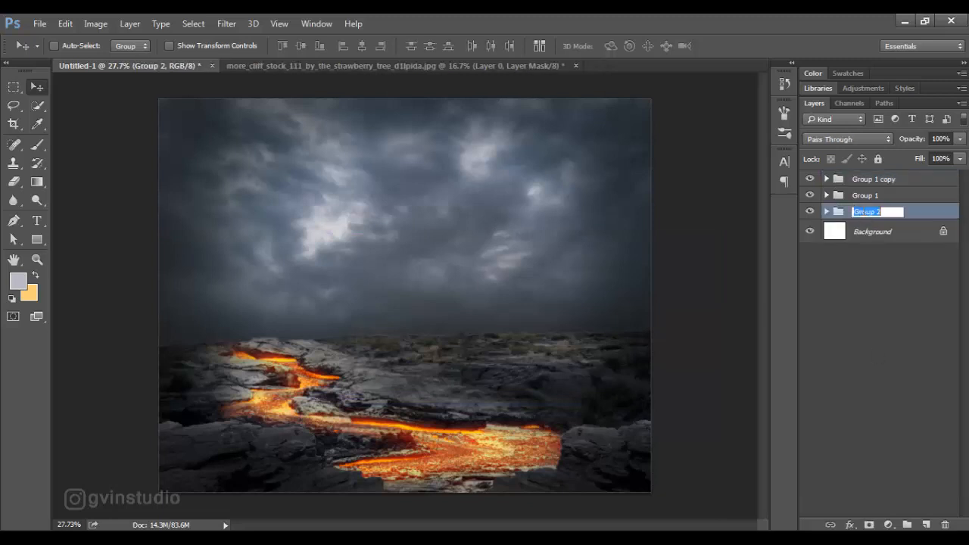
pyautogui.write('bg')
pyautogui.press('Return')
# Rename the original cliff group stone and its flipped copy stone2.
pyautogui.doubleClick(865, 196)
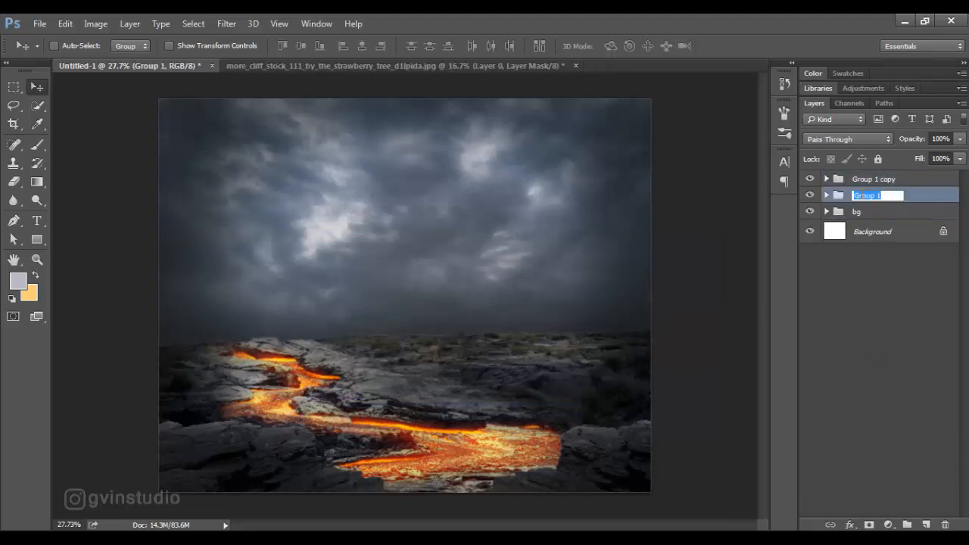
pyautogui.write('stone')
pyautogui.doubleClick(871, 178)
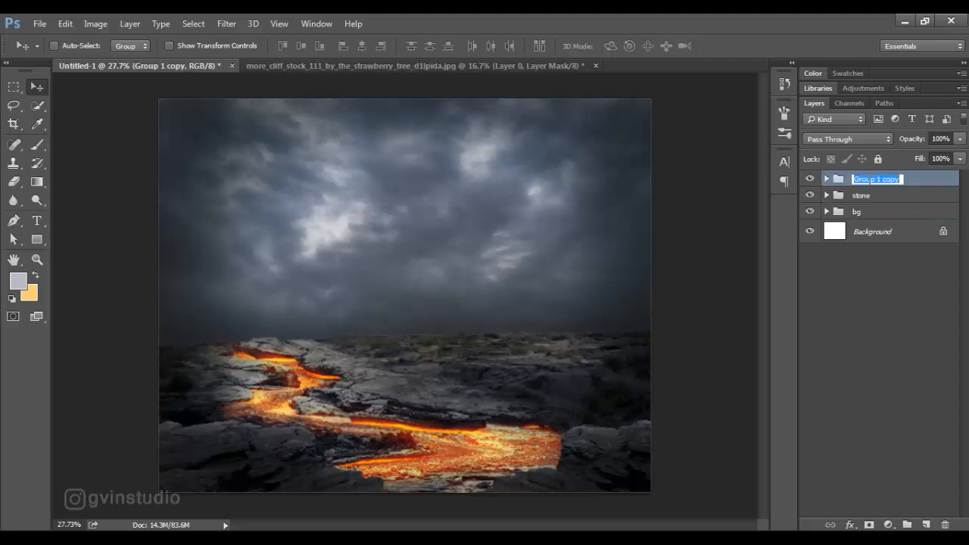
pyautogui.write('stone2')
pyautogui.press('Return')
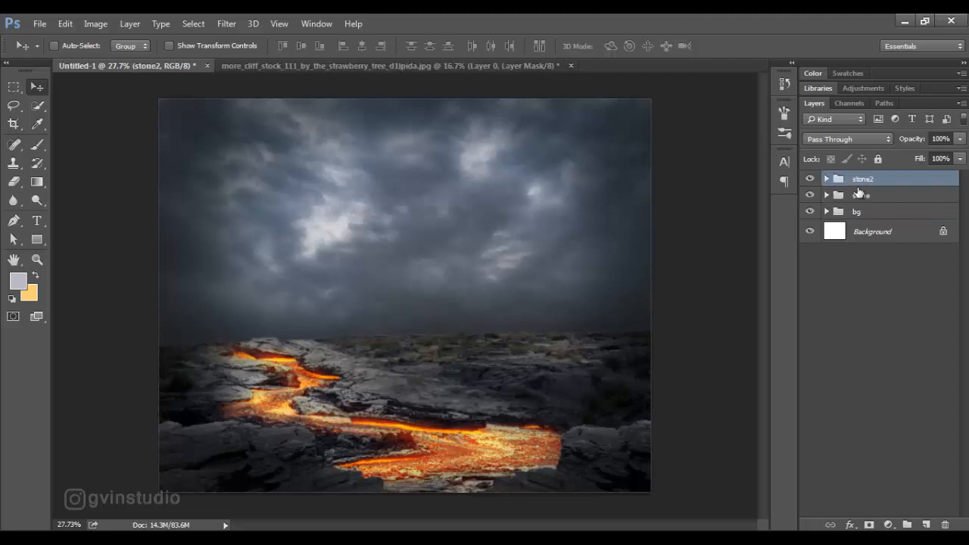
# Check the stone and stone2 groups by hiding and showing each, and close the cliff stock document without saving.
pyautogui.click(810, 196)
pyautogui.click(810, 196)
pyautogui.click(811, 180)
pyautogui.click(811, 179)
pyautogui.click(570, 66)
pyautogui.click(497, 224)
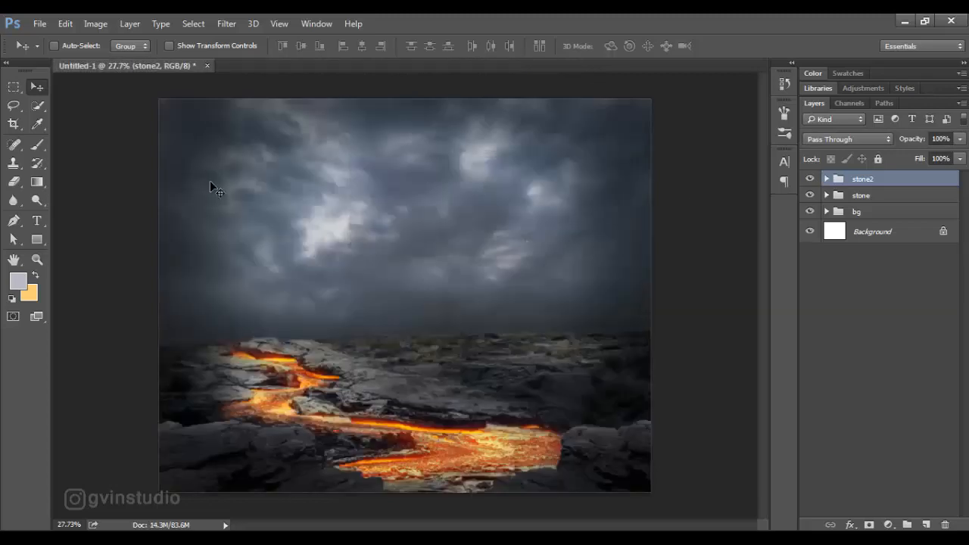
# Open the PSD file rhino_by_susannehs-da9i87n and bring its masked rhino layer into the lava composite.
pyautogui.click(39, 23)
pyautogui.click(45, 48)
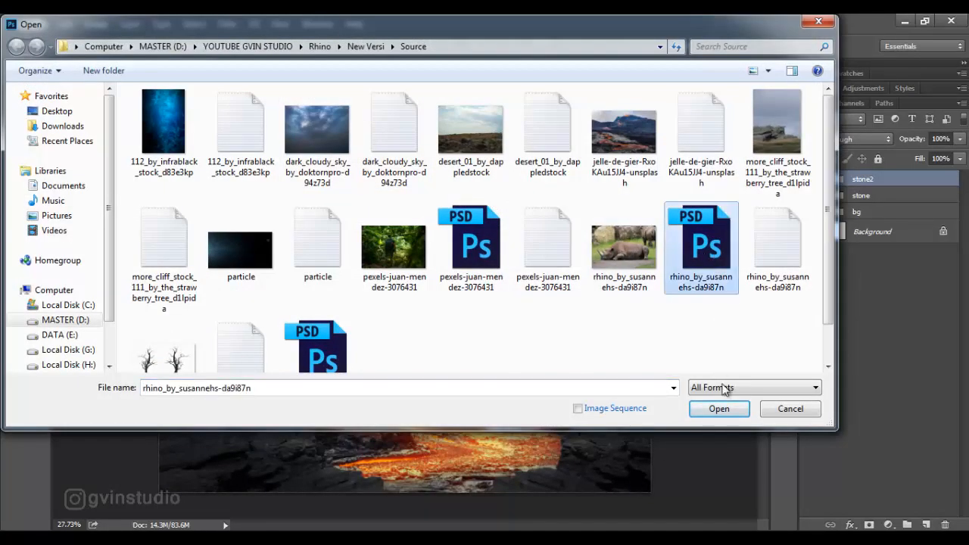
pyautogui.click(719, 409)
pyautogui.click(809, 201)
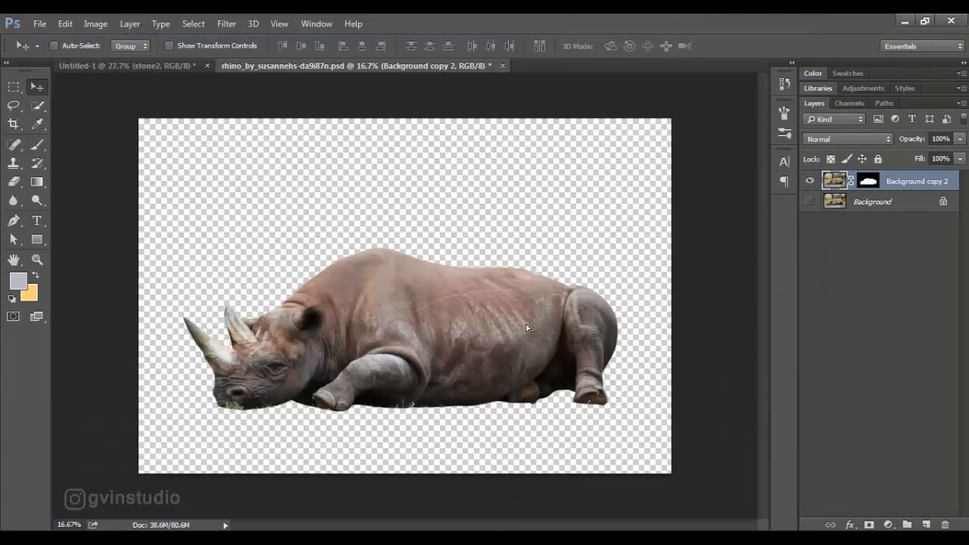
pyautogui.moveTo(378, 317); pyautogui.dragTo(518, 252)
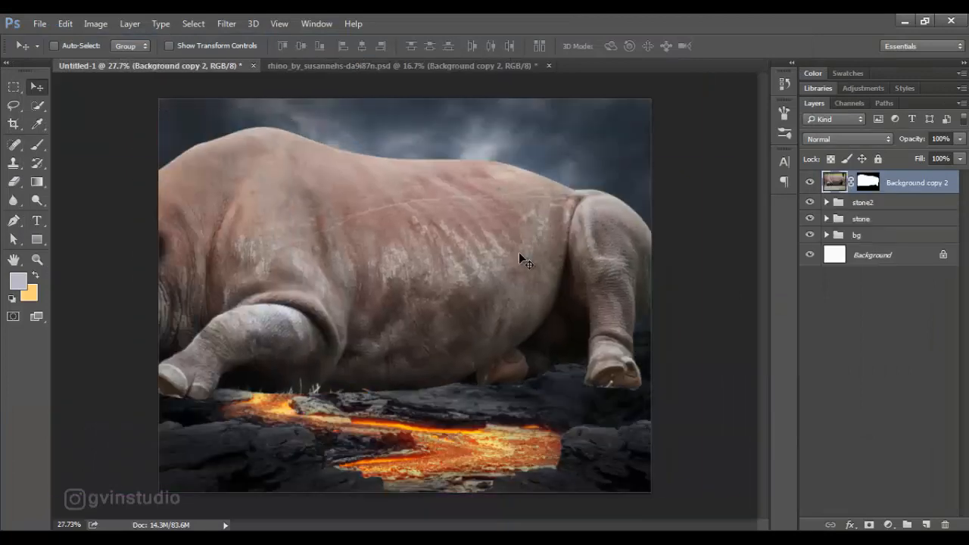
# Scale the rhino proportionally to slightly over half size and rest it on the rocky ground behind the lava river.
pyautogui.hotkey('ctrl', 't')
pyautogui.moveTo(199, 53); pyautogui.dragTo(151, 53)
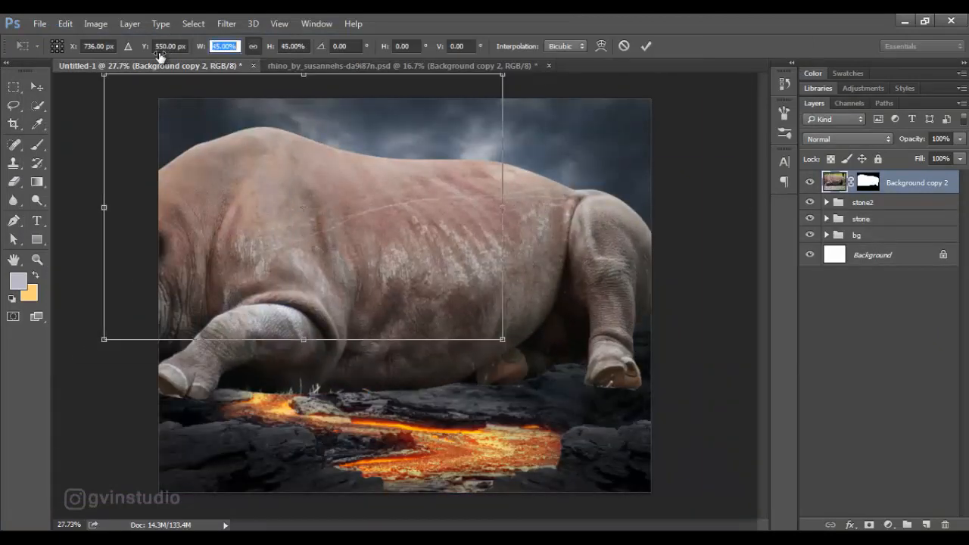
pyautogui.moveTo(383, 227); pyautogui.dragTo(433, 262)
pyautogui.moveTo(605, 391)
pyautogui.mouseDown()
pyautogui.moveTo(679, 435)
pyautogui.moveTo(628, 351)
pyautogui.moveTo(660, 408)
pyautogui.moveTo(683, 411)
pyautogui.moveTo(613, 391)
pyautogui.mouseUp()
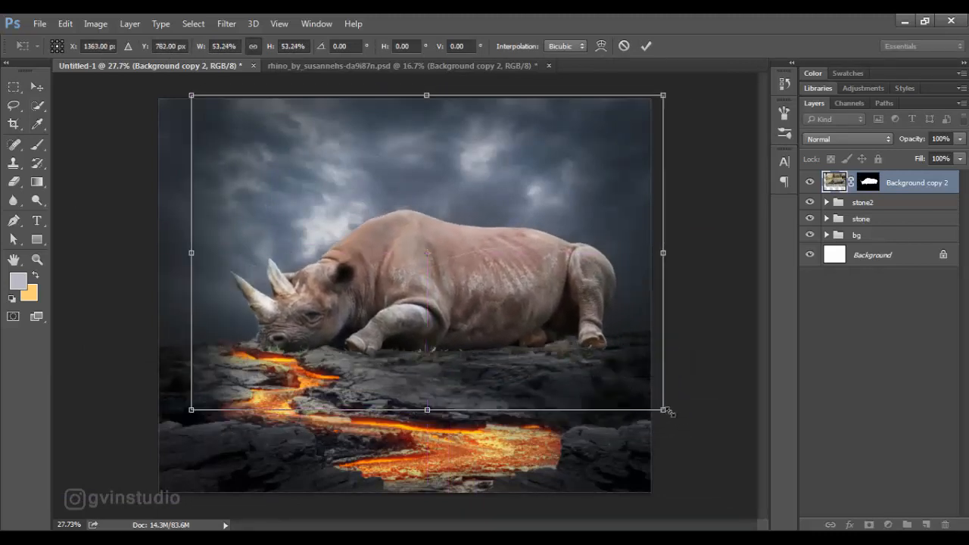
pyautogui.moveTo(666, 413); pyautogui.dragTo(688, 426)
pyautogui.moveTo(634, 404); pyautogui.dragTo(628, 393)
pyautogui.press('Return')
# Fine-tune the rhino's position sideways along the ground.
pyautogui.scroll(-6, 535, 357)
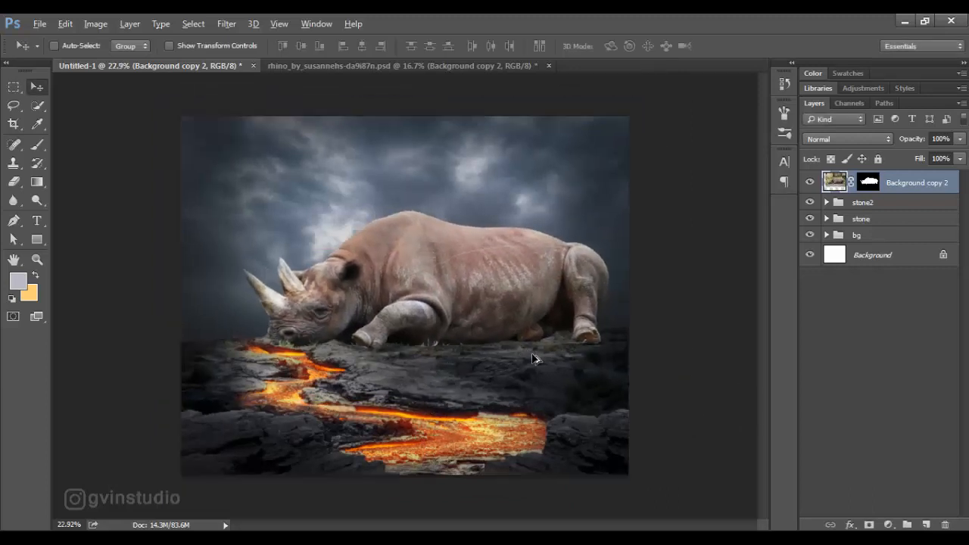
pyautogui.scroll(6, 440, 358)
pyautogui.scroll(1, 436, 353)
pyautogui.moveTo(441, 354); pyautogui.dragTo(454, 353)
pyautogui.hotkey('shift', 'Left')
pyautogui.hotkey('shift', 'Left')
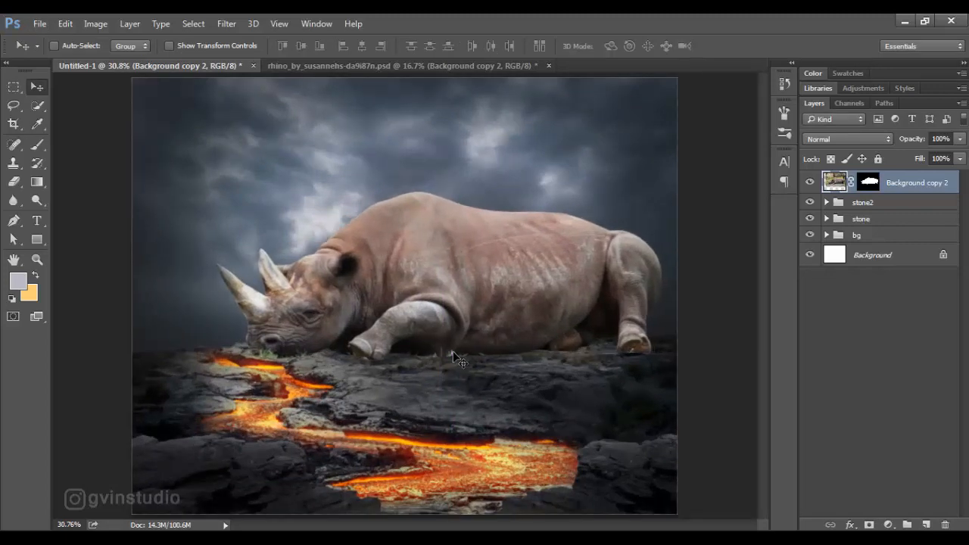
# Add a new layer clipped to the rhino in Overlay mode, filled with 50% gray.
pyautogui.keyDown('alt'); pyautogui.click(924, 526); pyautogui.keyUp('alt')
pyautogui.click(381, 194)
pyautogui.click(427, 234)
pyautogui.click(402, 168)
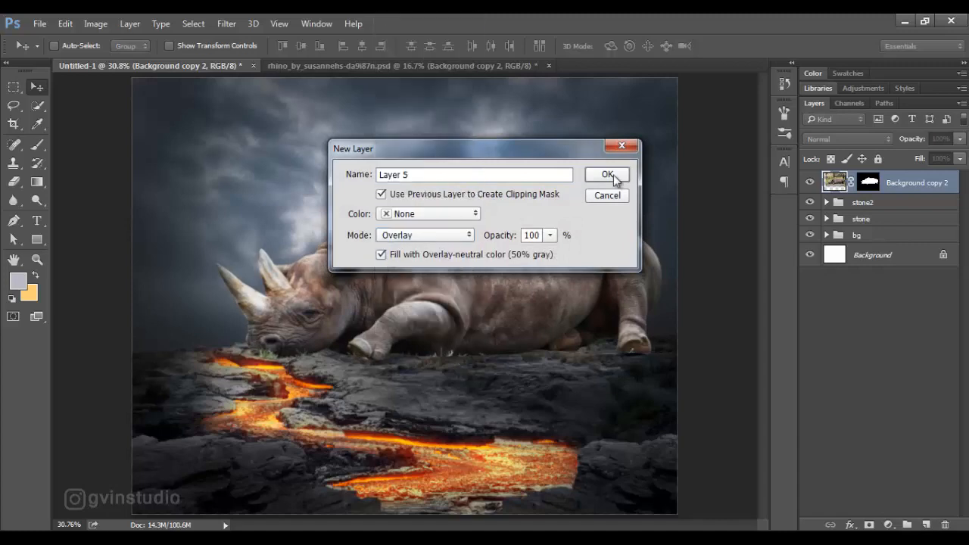
pyautogui.click(609, 175)
# Choose the Burn tool and close the rhino source document without saving.
pyautogui.moveTo(37, 199); pyautogui.dragTo(91, 216)
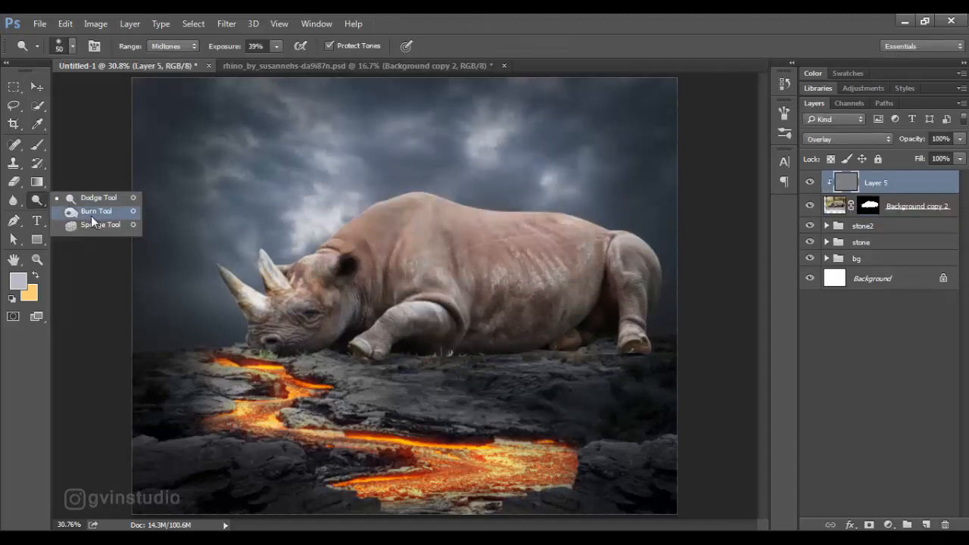
pyautogui.click(504, 66)
pyautogui.click(485, 225)
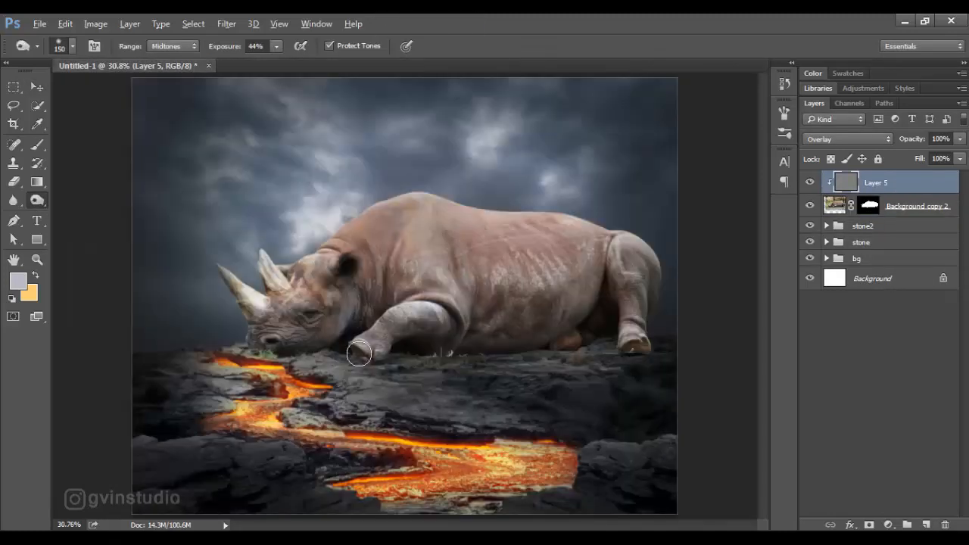
# Burn the rhino's chin, belly and legs on the gray Overlay layer with a 150 px brush, Midtones range and 44% exposure.
pyautogui.scroll(3, 337, 349)
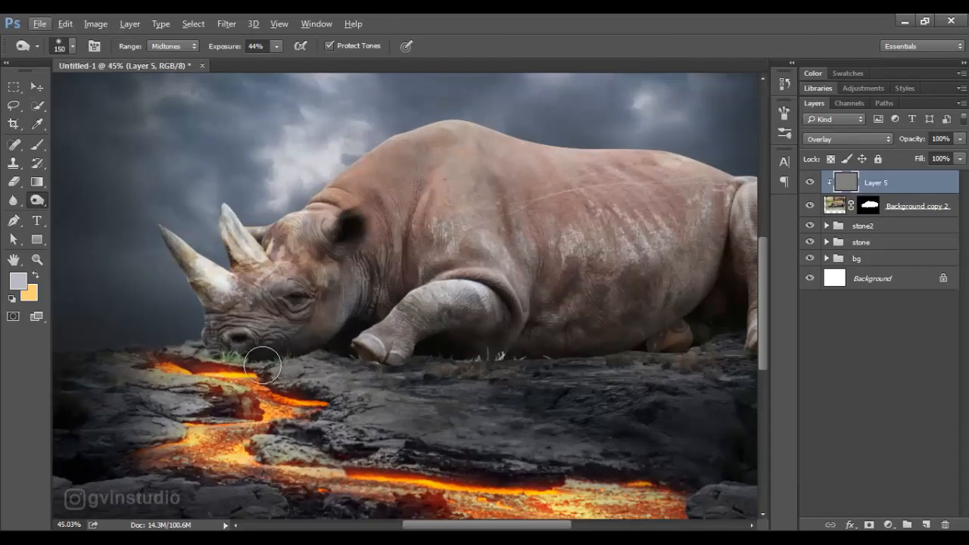
pyautogui.moveTo(262, 367)
pyautogui.mouseDown()
pyautogui.moveTo(222, 359)
pyautogui.moveTo(275, 353)
pyautogui.moveTo(342, 317)
pyautogui.moveTo(338, 359)
pyautogui.moveTo(377, 305)
pyautogui.moveTo(373, 269)
pyautogui.moveTo(399, 290)
pyautogui.moveTo(299, 341)
pyautogui.moveTo(455, 353)
pyautogui.moveTo(505, 320)
pyautogui.moveTo(483, 303)
pyautogui.moveTo(494, 304)
pyautogui.moveTo(509, 355)
pyautogui.moveTo(625, 327)
pyautogui.moveTo(544, 308)
pyautogui.moveTo(639, 262)
pyautogui.moveTo(686, 340)
pyautogui.mouseUp()
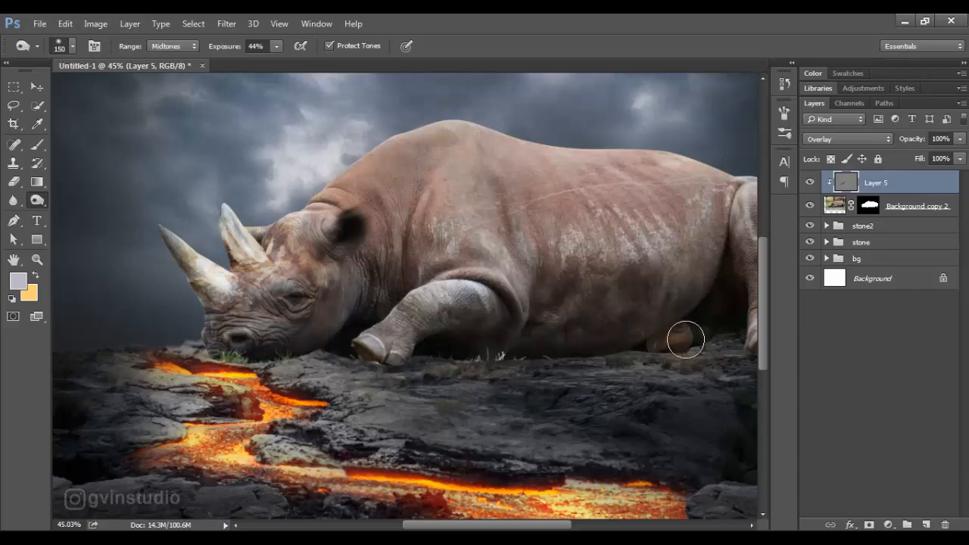
pyautogui.moveTo(615, 325); pyautogui.dragTo(395, 348)
pyautogui.moveTo(522, 333); pyautogui.dragTo(512, 251)
pyautogui.moveTo(579, 289)
pyautogui.mouseDown()
pyautogui.moveTo(555, 255)
pyautogui.moveTo(548, 276)
pyautogui.moveTo(572, 346)
pyautogui.moveTo(534, 379)
pyautogui.mouseUp()
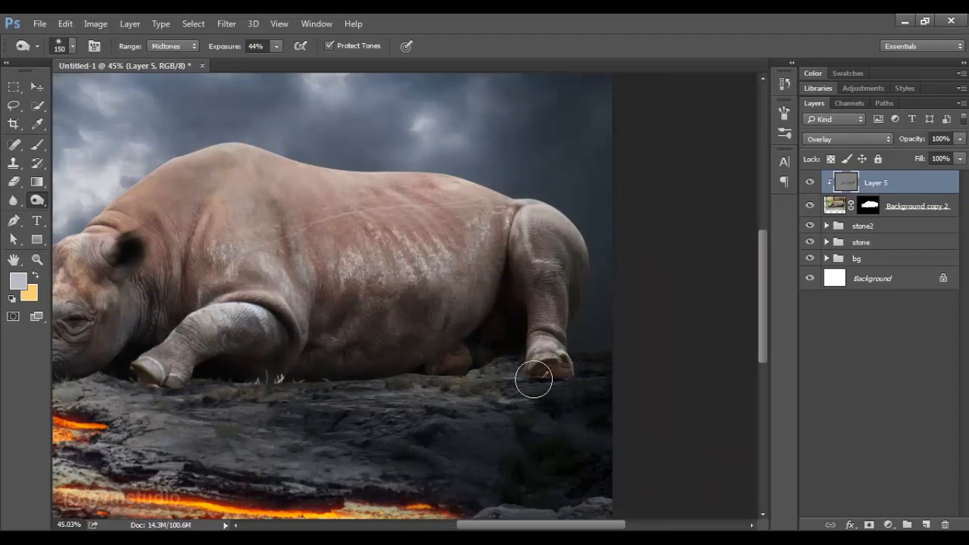
pyautogui.moveTo(404, 369)
pyautogui.mouseDown()
pyautogui.moveTo(321, 325)
pyautogui.moveTo(450, 333)
pyautogui.mouseUp()
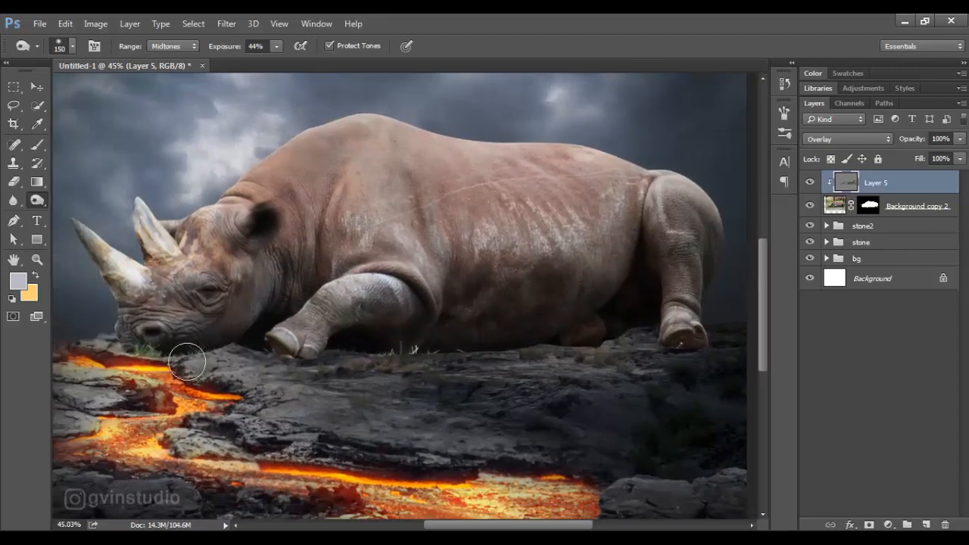
pyautogui.moveTo(187, 362)
pyautogui.mouseDown()
pyautogui.moveTo(251, 335)
pyautogui.moveTo(246, 273)
pyautogui.moveTo(193, 318)
pyautogui.moveTo(157, 328)
pyautogui.moveTo(227, 322)
pyautogui.moveTo(260, 266)
pyautogui.moveTo(295, 277)
pyautogui.moveTo(299, 251)
pyautogui.moveTo(321, 266)
pyautogui.mouseUp()
pyautogui.scroll(-10, 405, 329)
pyautogui.scroll(5, 458, 348)
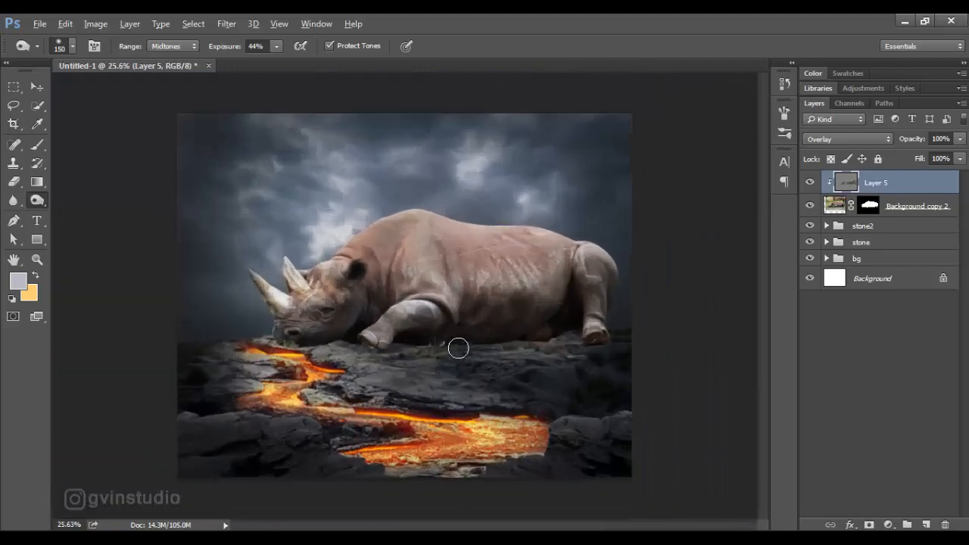
# Dodge the rhino's lighter areas on the gray Overlay layer with the range at Midtones and 39% exposure.
pyautogui.rightClick(41, 198)
pyautogui.click(91, 199)
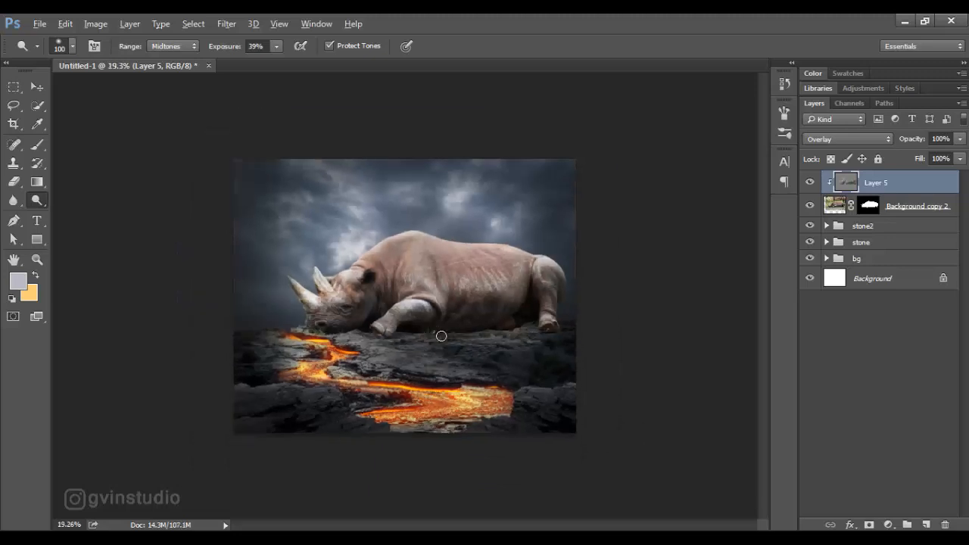
pyautogui.moveTo(441, 336); pyautogui.dragTo(440, 337)
# Paint black on the rhino's layer mask under its muzzle with a 70 px brush at 73% opacity and 93% flow.
pyautogui.click(39, 89)
pyautogui.click(868, 205)
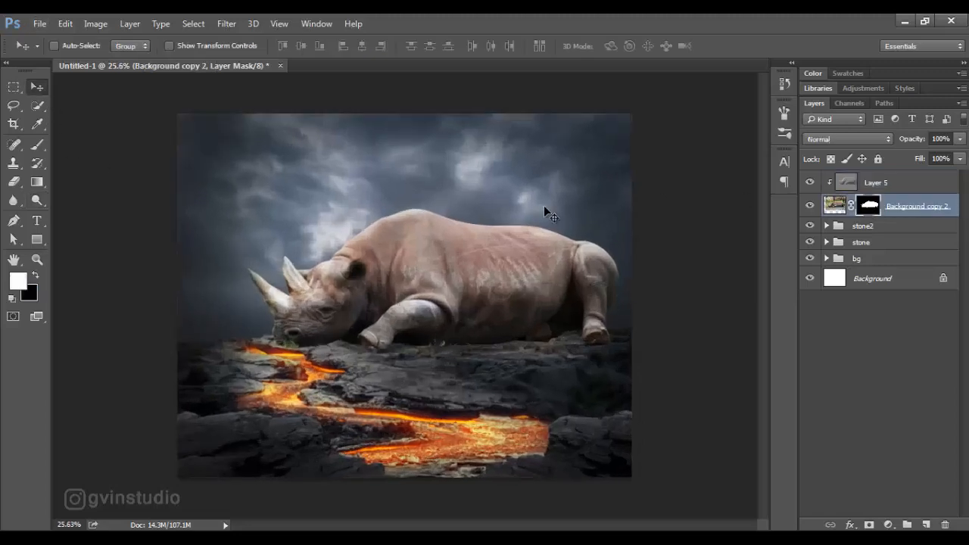
pyautogui.click(40, 144)
pyautogui.click(36, 274)
pyautogui.scroll(-2, 358, 308)
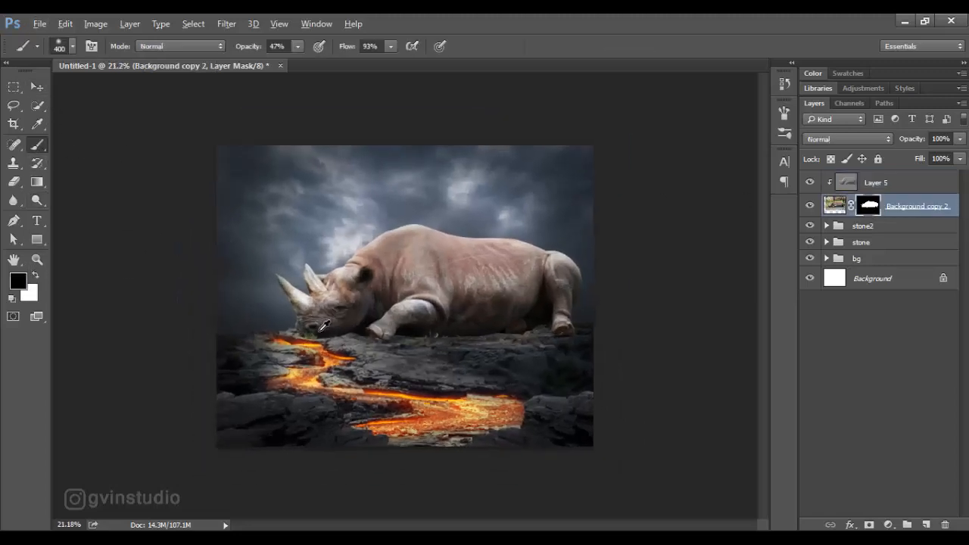
pyautogui.scroll(5, 326, 315)
pyautogui.moveTo(248, 48); pyautogui.dragTo(253, 51)
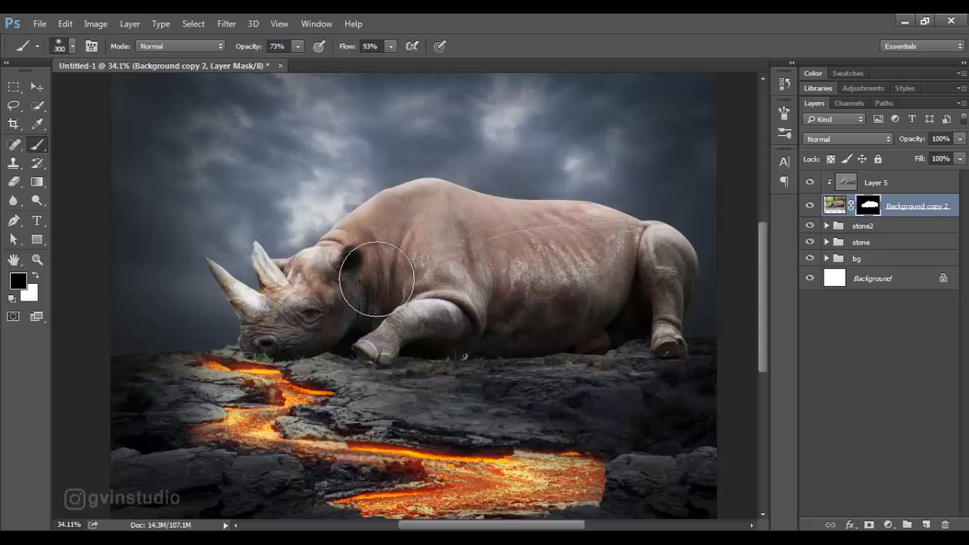
pyautogui.press('[')
pyautogui.press('[')
pyautogui.press('[')
pyautogui.press('[')
pyautogui.press('[')
pyautogui.press('[')
pyautogui.press('[')
pyautogui.press('[')
pyautogui.press('[')
pyautogui.scroll(10, 263, 379)
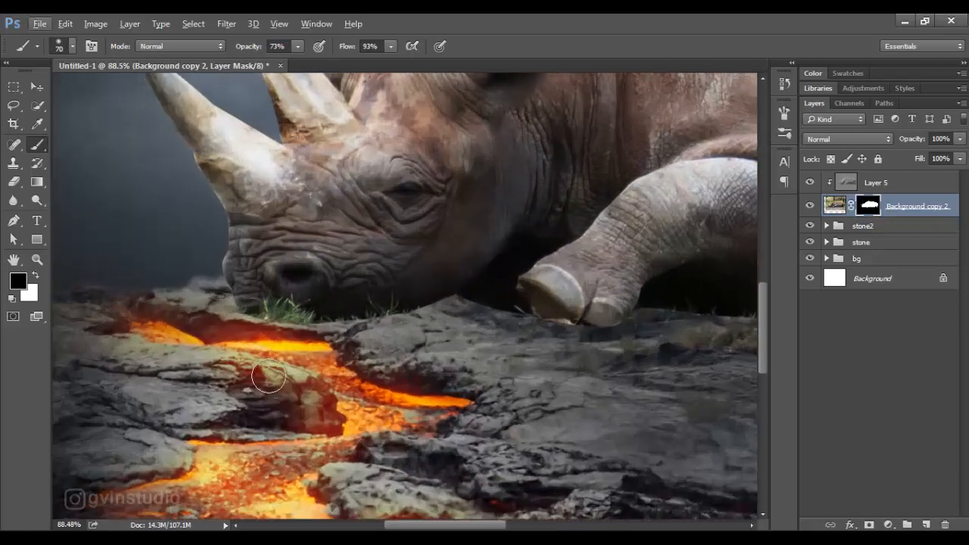
pyautogui.moveTo(313, 337); pyautogui.dragTo(238, 330)
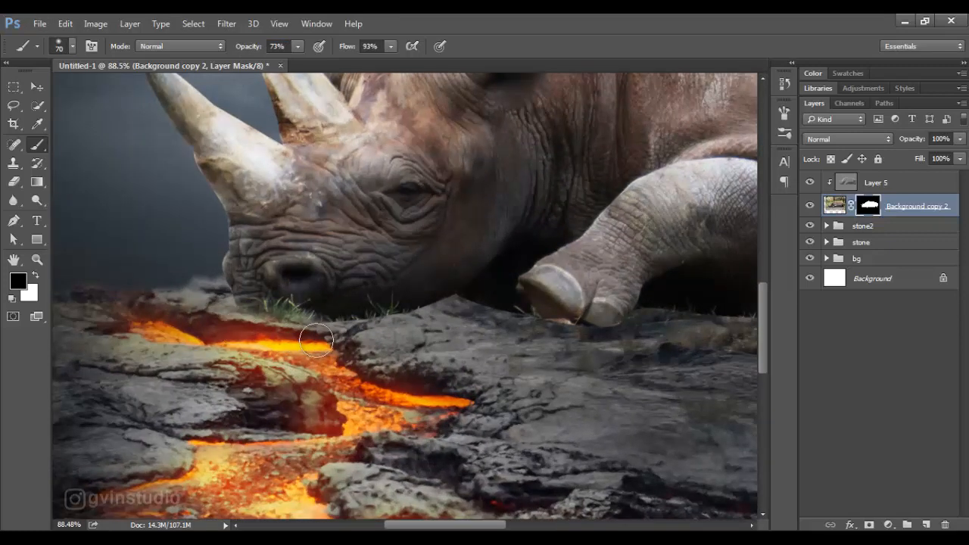
pyautogui.moveTo(405, 326); pyautogui.dragTo(362, 339)
# Paint black on the rhino's layer mask along the ground edge under its chin and front foot with a 50 px brush.
pyautogui.scroll(-3, 445, 361)
pyautogui.scroll(3, 473, 333)
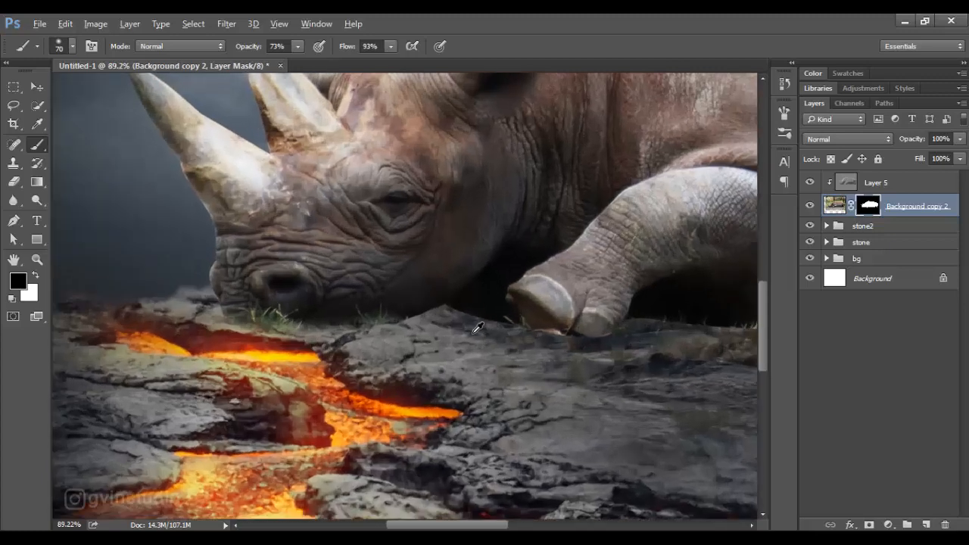
pyautogui.scroll(2, 477, 328)
pyautogui.press('[')
pyautogui.press('[')
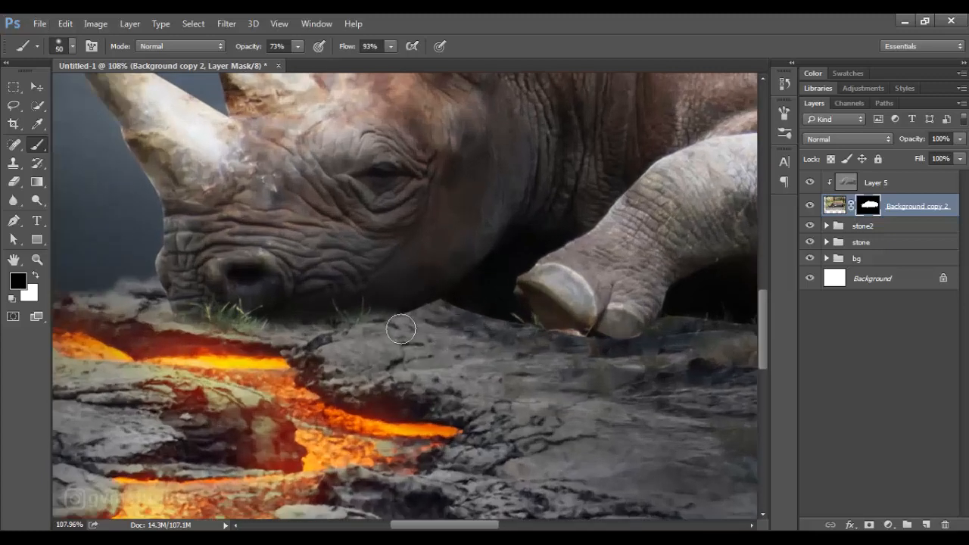
pyautogui.moveTo(401, 329)
pyautogui.mouseDown()
pyautogui.moveTo(442, 315)
pyautogui.moveTo(532, 334)
pyautogui.mouseUp()
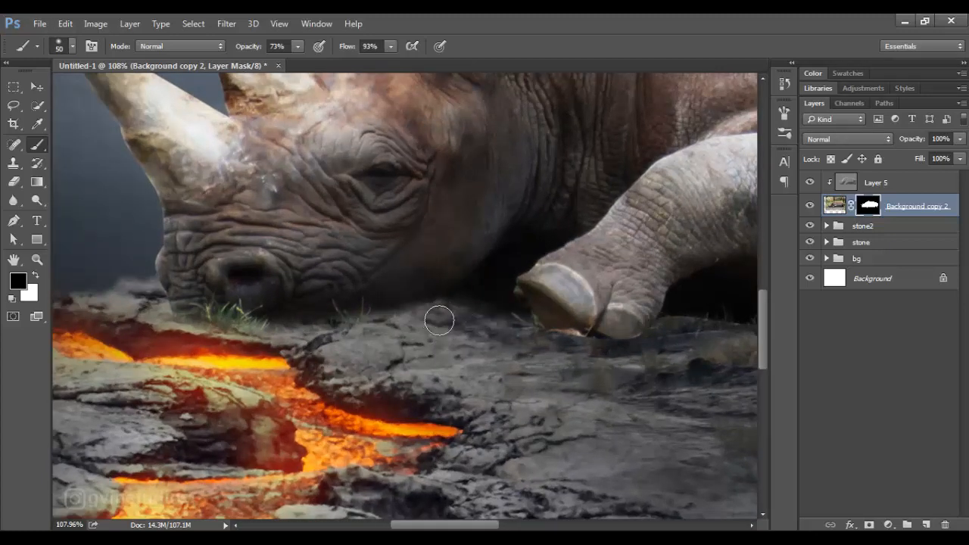
pyautogui.moveTo(439, 320)
pyautogui.mouseDown()
pyautogui.moveTo(492, 323)
pyautogui.moveTo(606, 354)
pyautogui.moveTo(649, 351)
pyautogui.moveTo(567, 351)
pyautogui.moveTo(598, 354)
pyautogui.mouseUp()
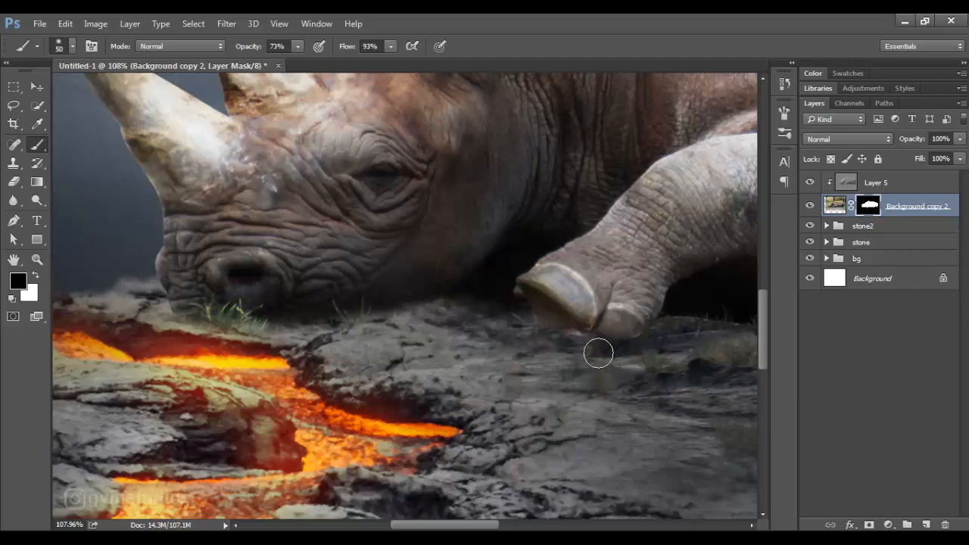
# Blend the rhino's belly and the ground behind its front foot by painting black on the mask, and enlarge the brush to 70 px.
pyautogui.moveTo(392, 386); pyautogui.dragTo(388, 342)
pyautogui.moveTo(445, 367); pyautogui.dragTo(167, 414)
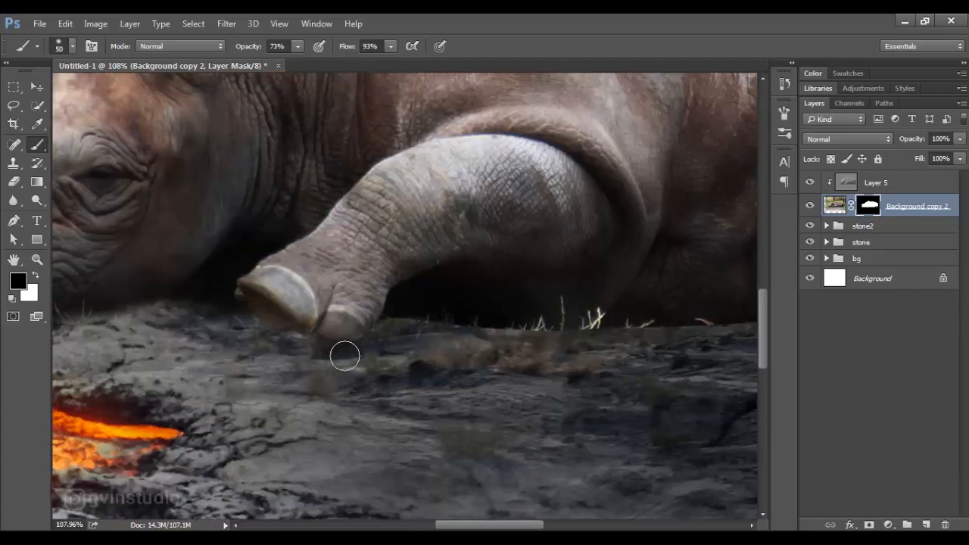
pyautogui.moveTo(345, 356)
pyautogui.mouseDown()
pyautogui.moveTo(396, 331)
pyautogui.moveTo(507, 344)
pyautogui.moveTo(664, 337)
pyautogui.mouseUp()
pyautogui.moveTo(466, 331)
pyautogui.mouseDown()
pyautogui.moveTo(317, 351)
pyautogui.moveTo(569, 335)
pyautogui.moveTo(544, 337)
pyautogui.mouseUp()
pyautogui.press(']')
pyautogui.press(']')
pyautogui.scroll(-5, 456, 368)
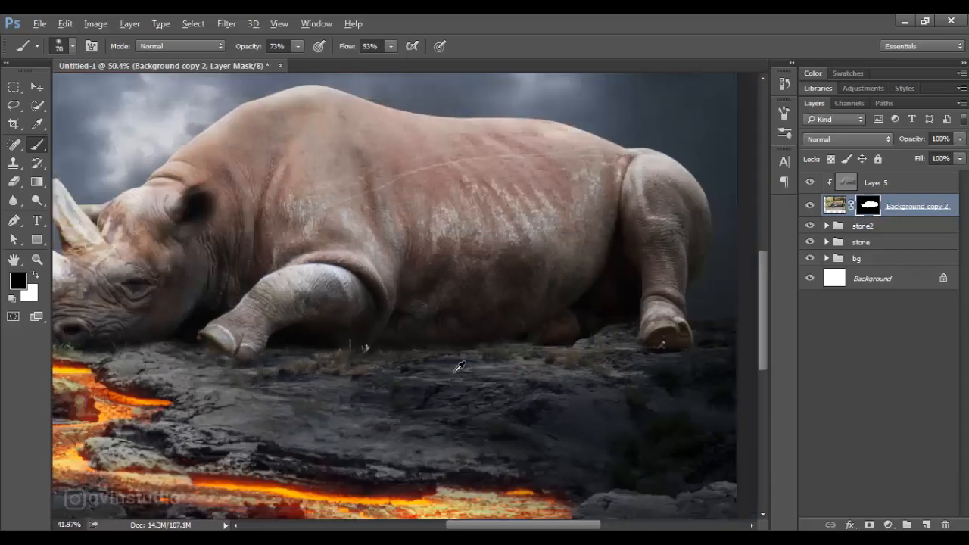
pyautogui.scroll(4, 459, 367)
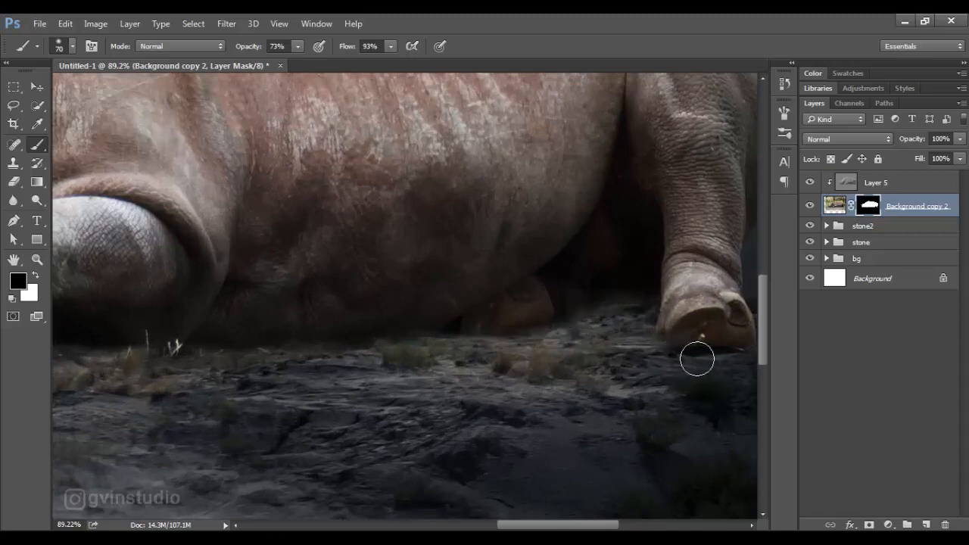
pyautogui.scroll(-2, 685, 370)
pyautogui.scroll(-6, 598, 380)
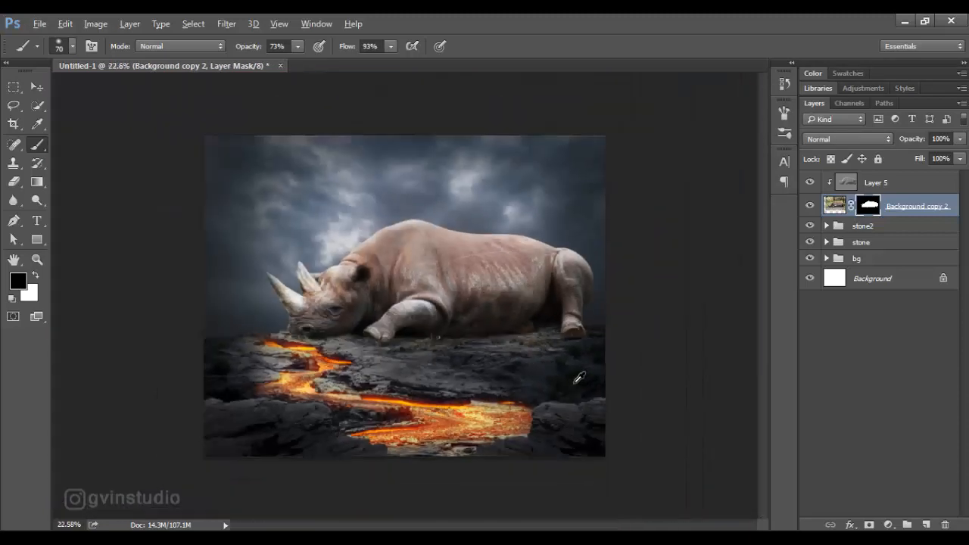
# Add a Multiply layer between the rhino and the stone2 group, and flatten the soft black brush tip into a horizontal ellipse.
pyautogui.scroll(4, 507, 299)
pyautogui.click(872, 227)
pyautogui.click(926, 524)
pyautogui.press('d')
pyautogui.rightClick(280, 248)
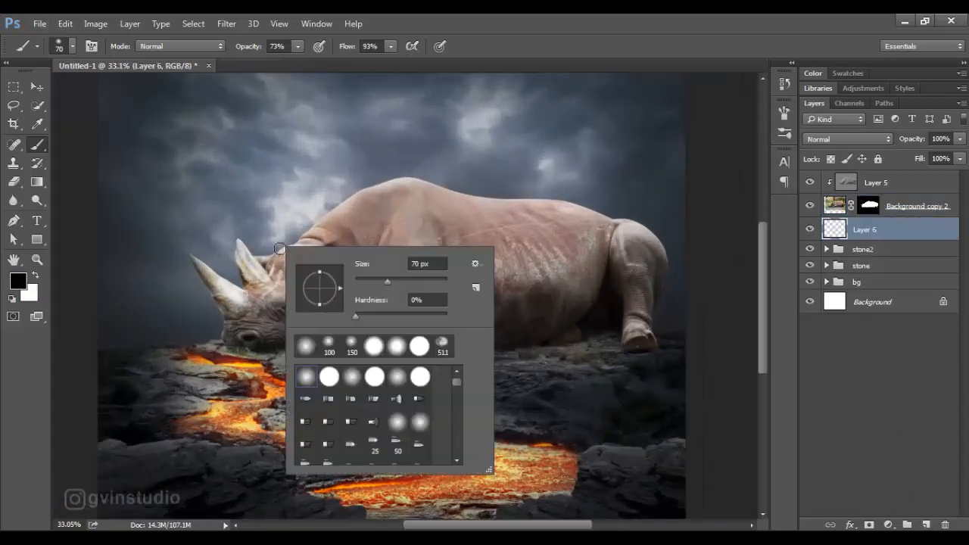
pyautogui.moveTo(319, 304); pyautogui.dragTo(320, 297)
pyautogui.click(865, 140)
pyautogui.click(851, 187)
# Paint soft black shadows on the ground under the rhino's head, front leg and belly, enlarging the brush to 300 px at 68% flow.
pyautogui.press(']')
pyautogui.press(']')
pyautogui.press(']')
pyautogui.press(']')
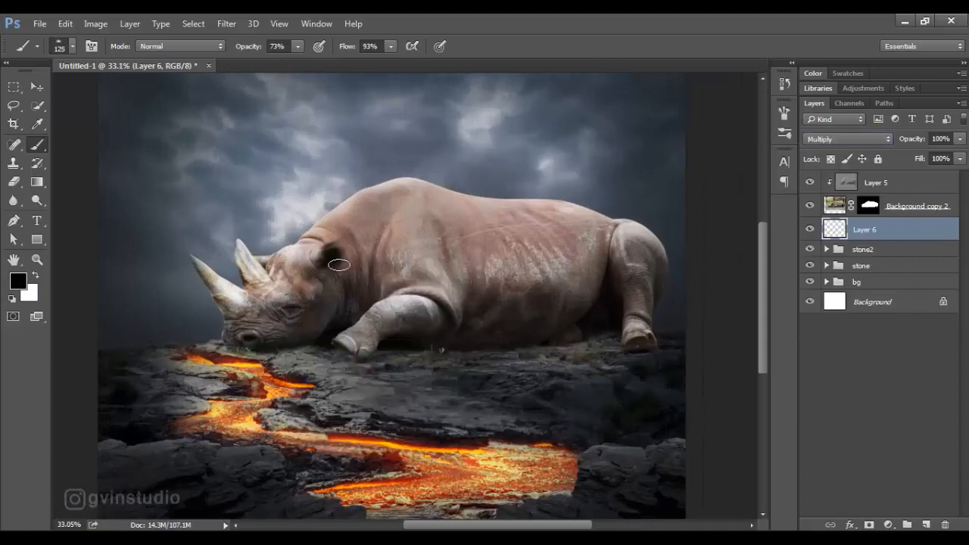
pyautogui.moveTo(352, 48); pyautogui.dragTo(336, 51)
pyautogui.press(']')
pyautogui.press(']')
pyautogui.press(']')
pyautogui.moveTo(245, 341)
pyautogui.mouseDown()
pyautogui.moveTo(333, 347)
pyautogui.moveTo(306, 352)
pyautogui.mouseUp()
pyautogui.press(']')
pyautogui.press(']')
pyautogui.moveTo(369, 351); pyautogui.dragTo(515, 345)
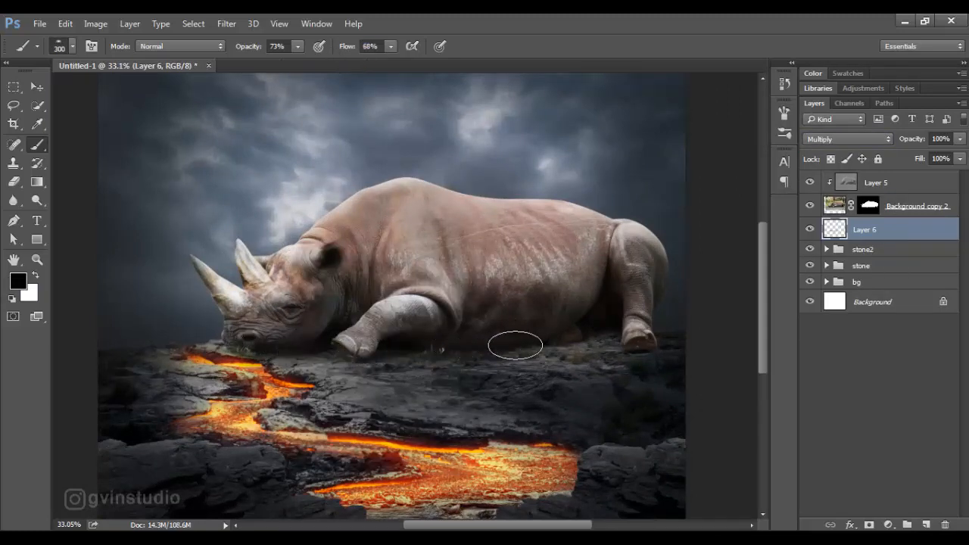